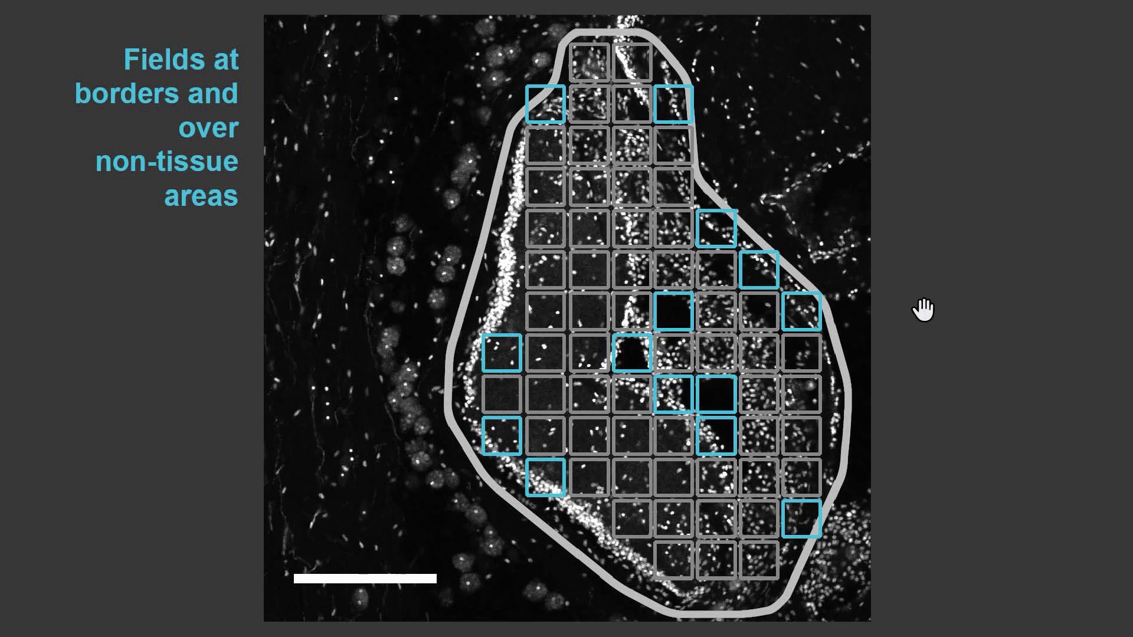
Advance to the slide showing 'Random number generator = 6' with every 6th field marked orange
key("Right")
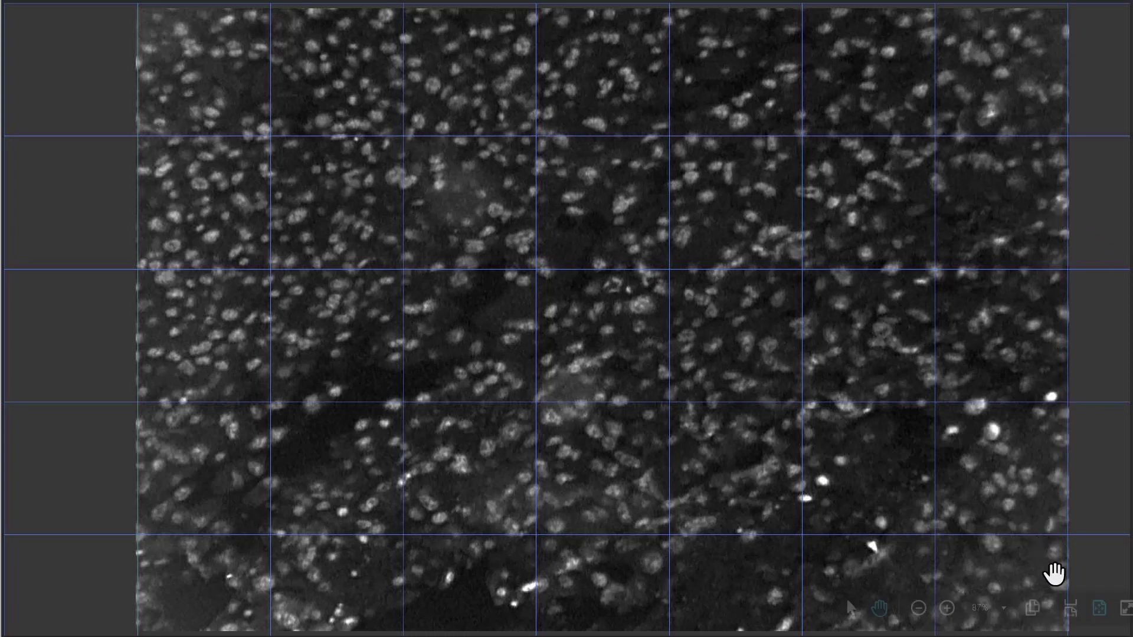
Page past the grid field slides to the slide circling the brightest cells
mouse_move(1082, 561)
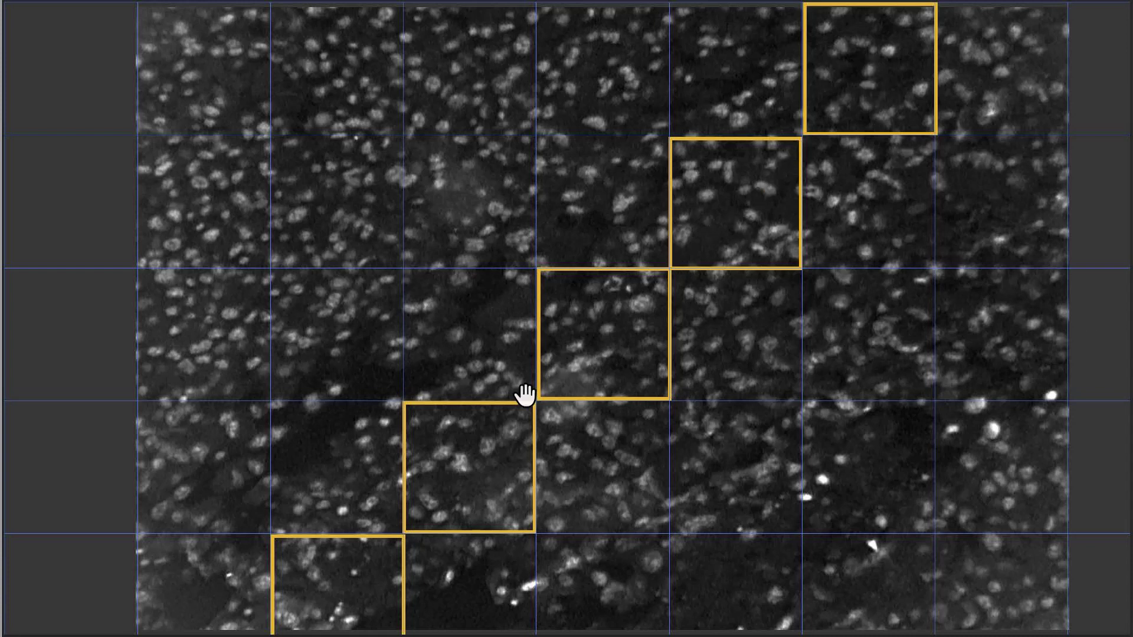
mouse_move(486, 493)
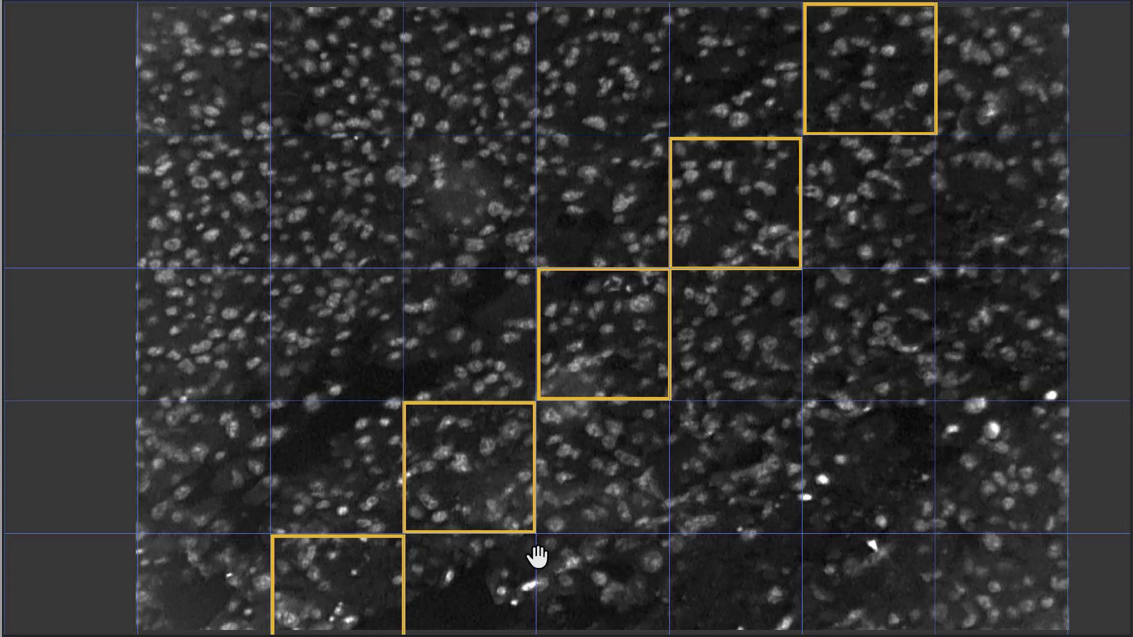
mouse_move(804, 463)
key("Page_Down")
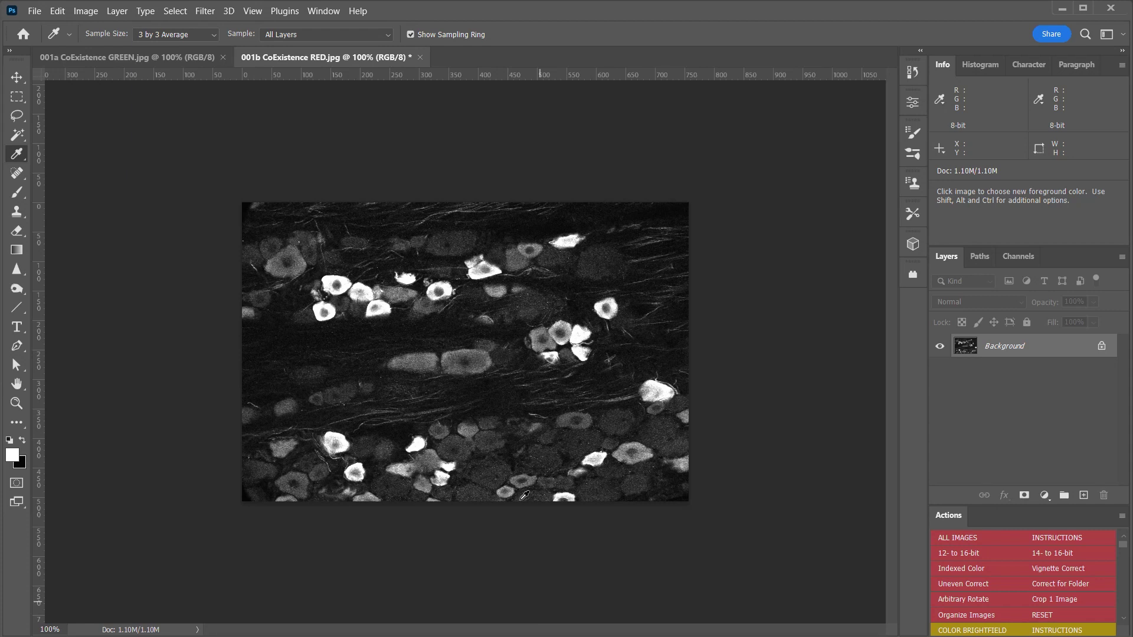
left_click(86, 11)
mouse_move(101, 45)
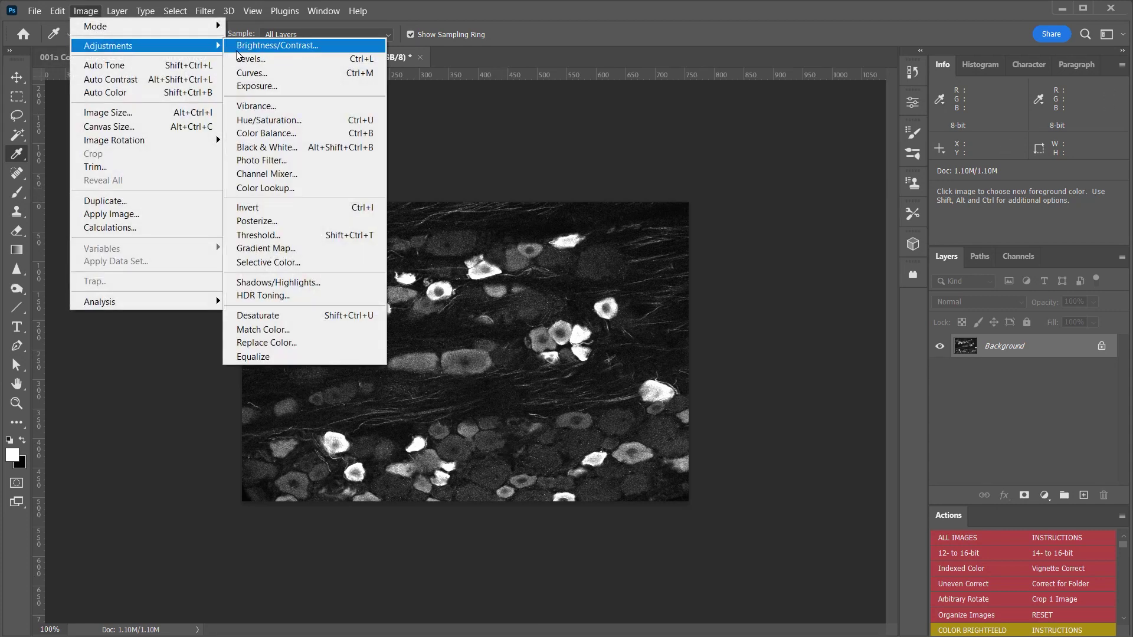
left_click(258, 235)
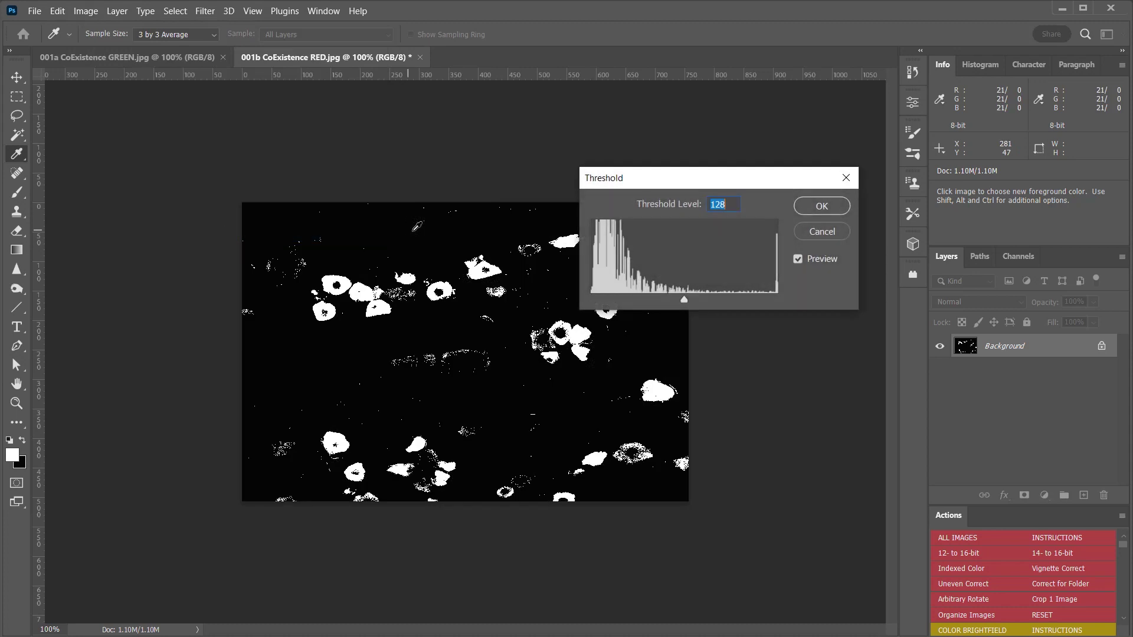
left_click_drag(665, 177, 754, 154)
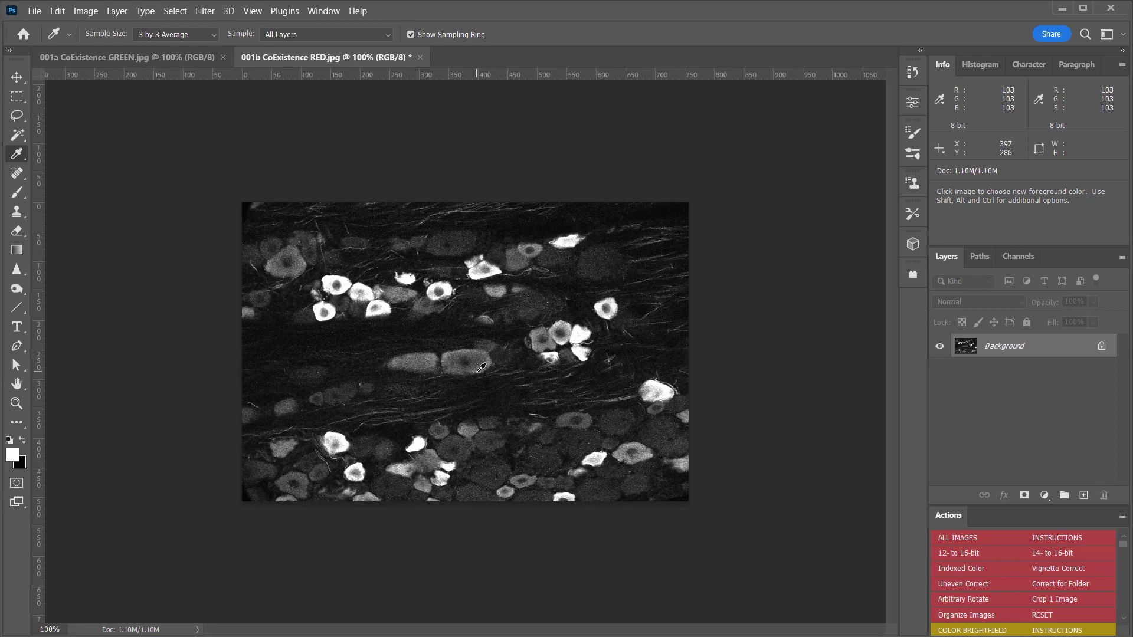
Switch to the Color Sampler tool with a 3 by 3 Average sample size
right_click(19, 156)
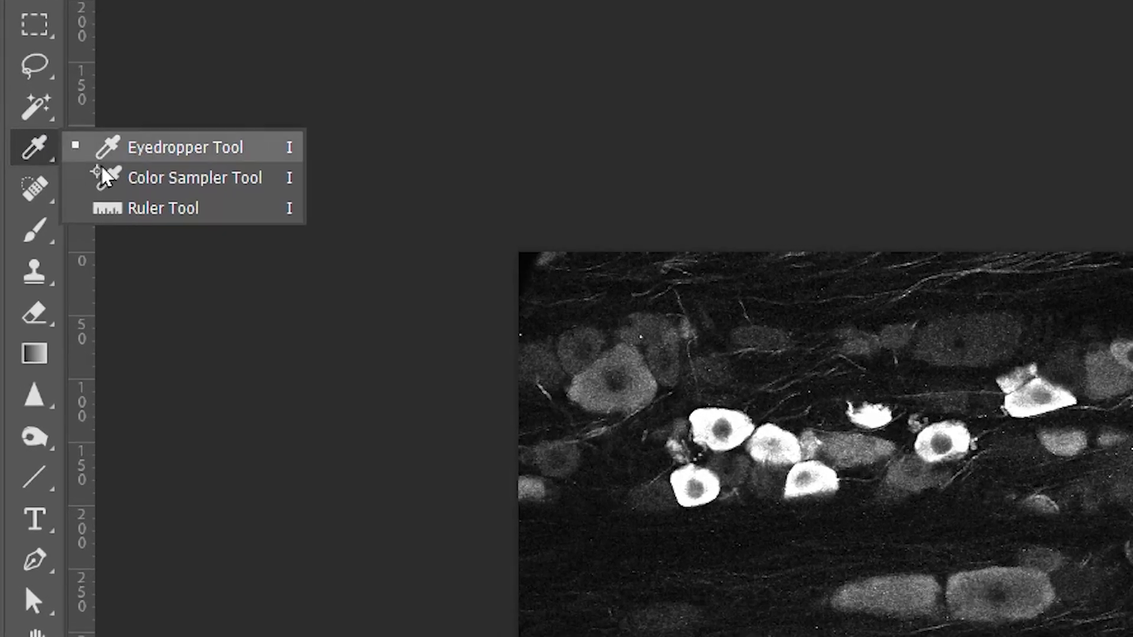
left_click(224, 189)
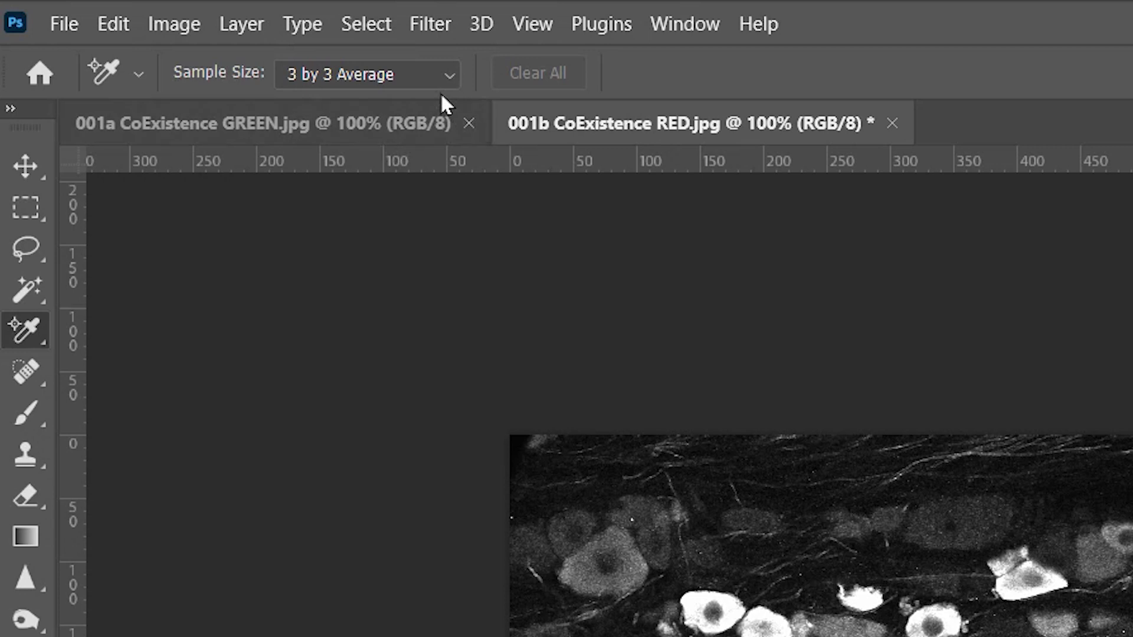
left_click(445, 74)
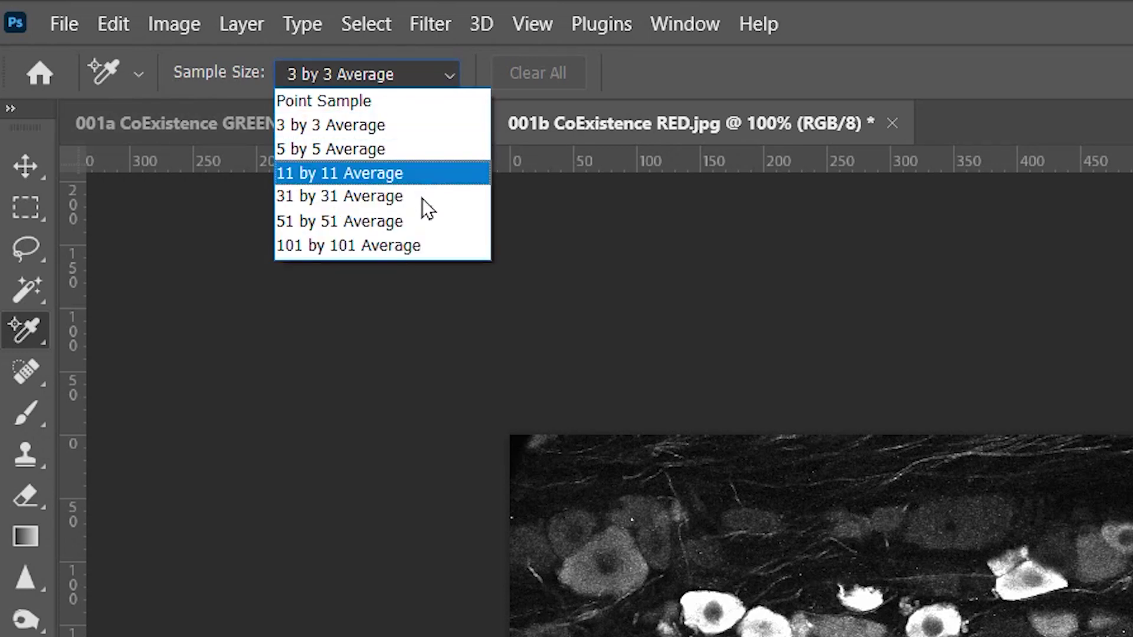
left_click(423, 128)
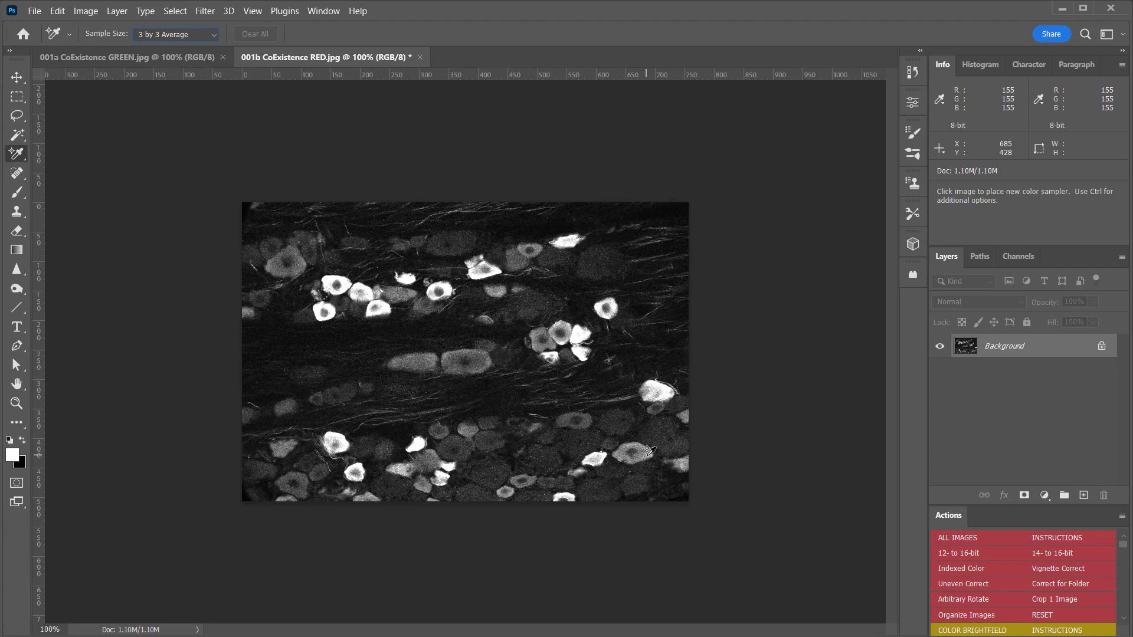
Place four colour samplers on cells in the RED micrograph, reading 155, 122, 141 and 118
left_click(648, 452)
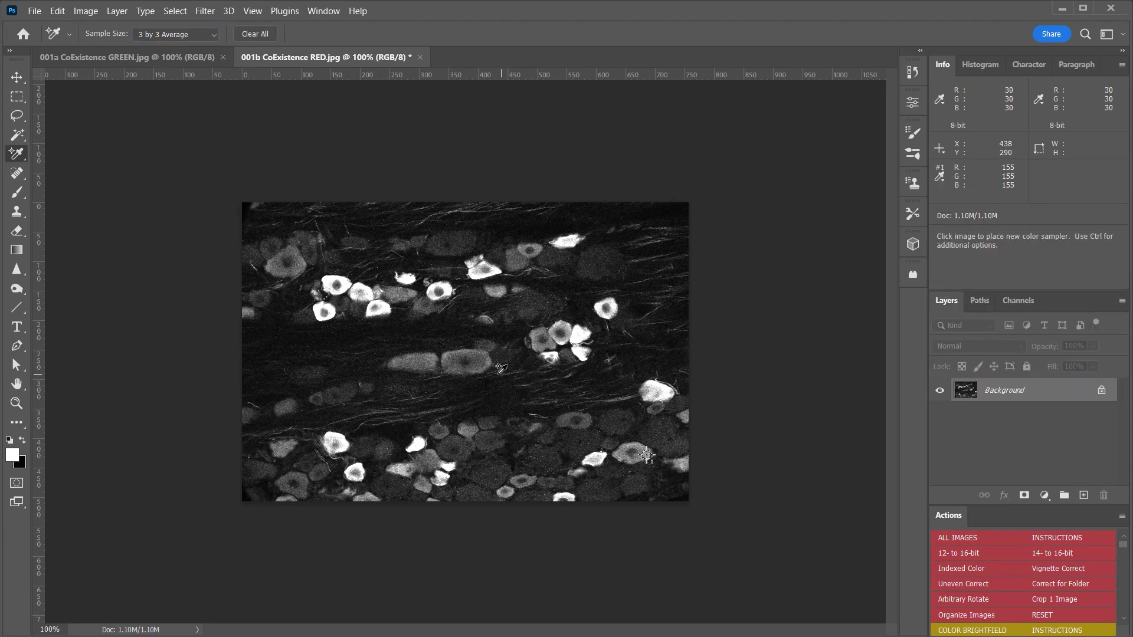
left_click(488, 361)
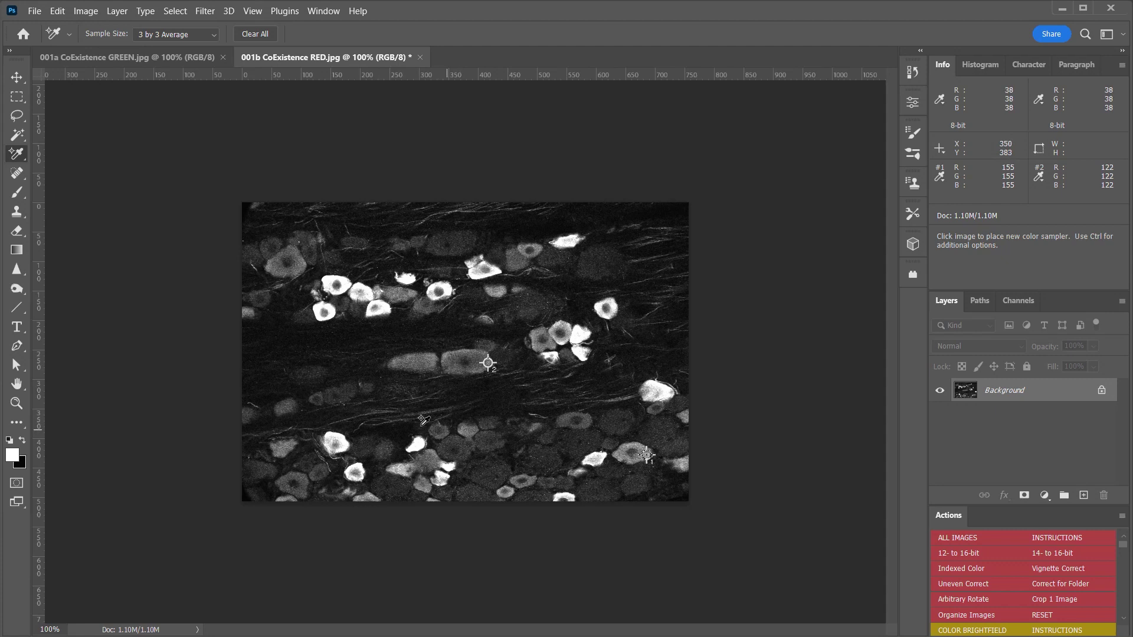
left_click(371, 497)
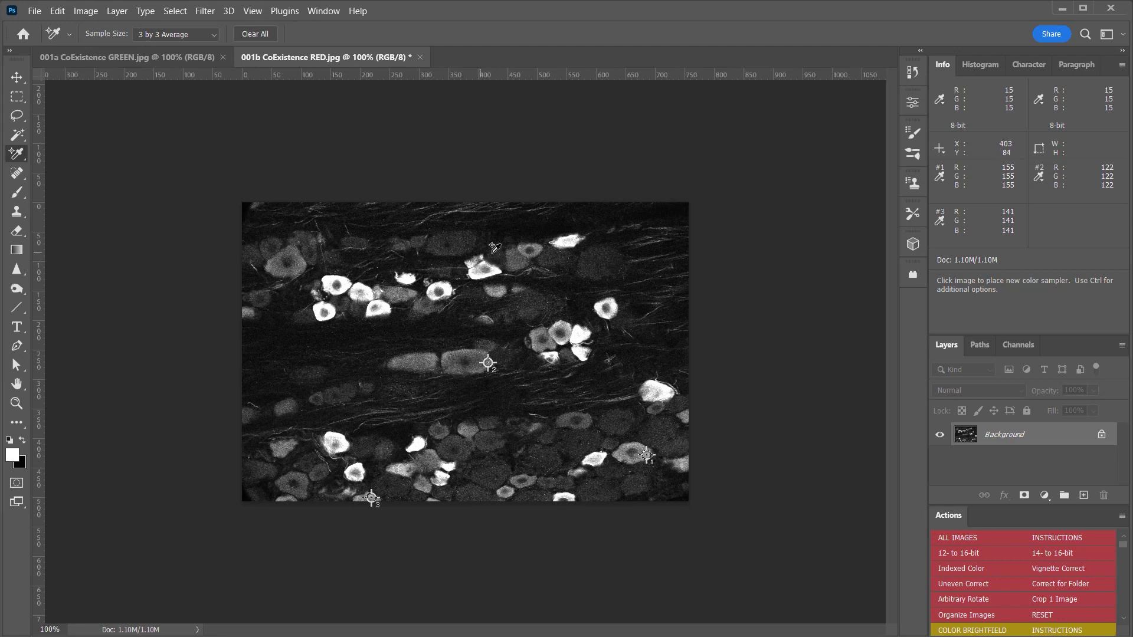
left_click(538, 248)
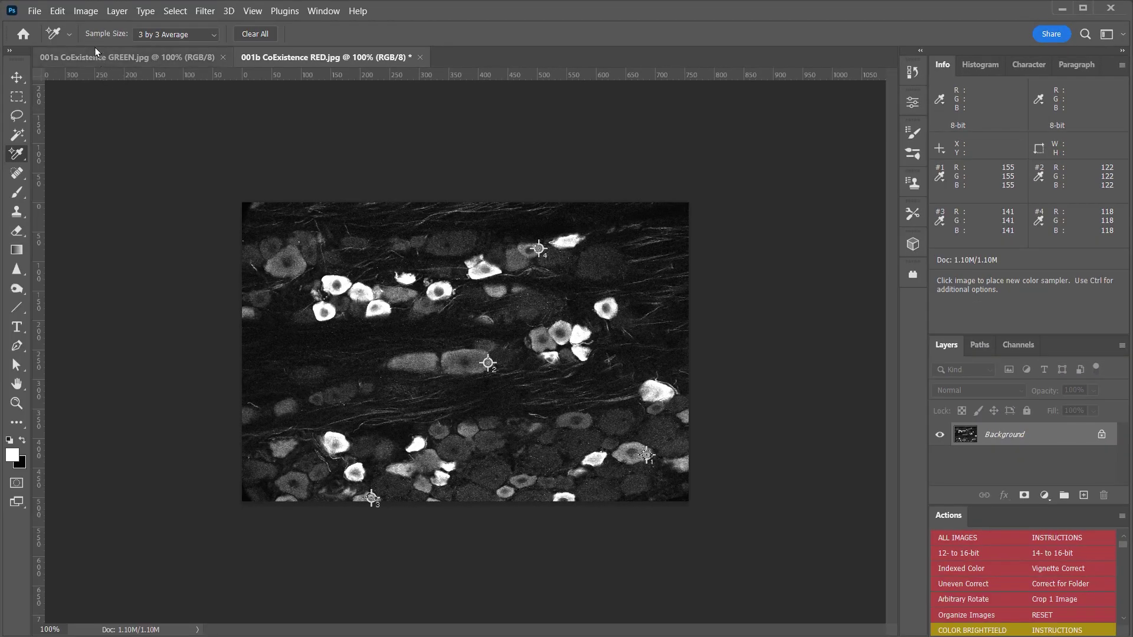
Apply Image > Adjustments > Threshold at level 140 to the RED micrograph
left_click(85, 11)
mouse_move(142, 53)
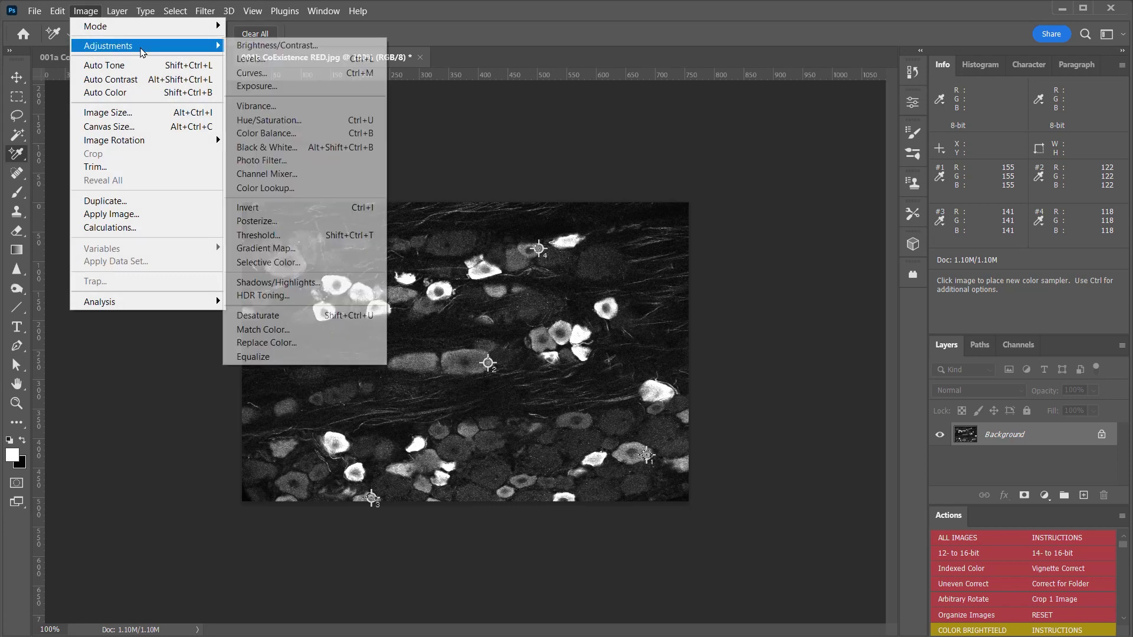
left_click(285, 237)
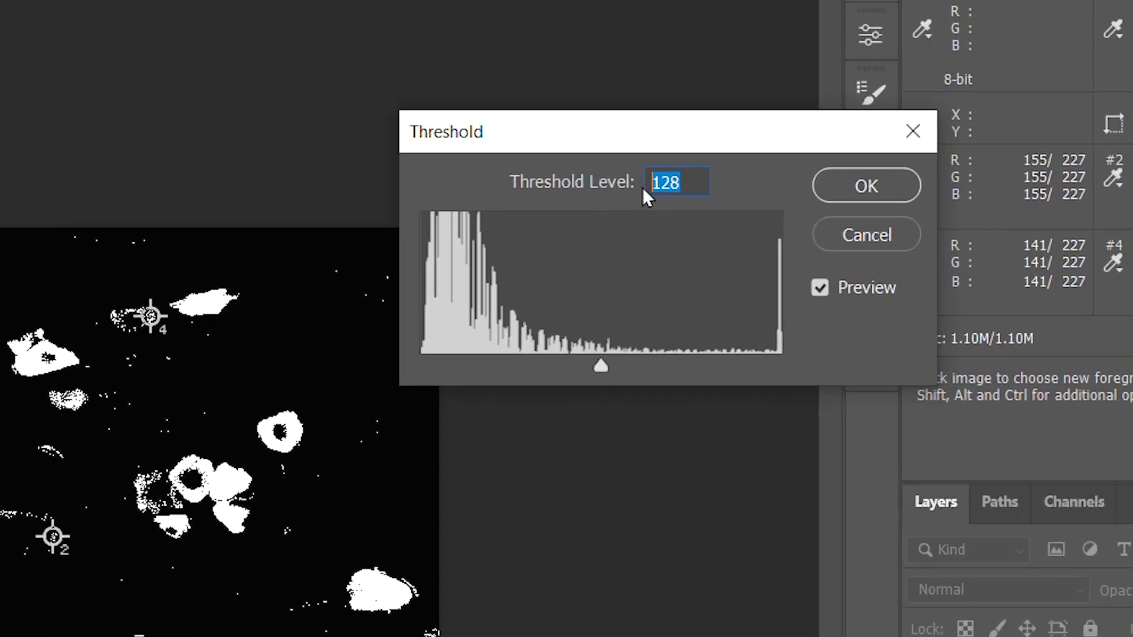
type("14")
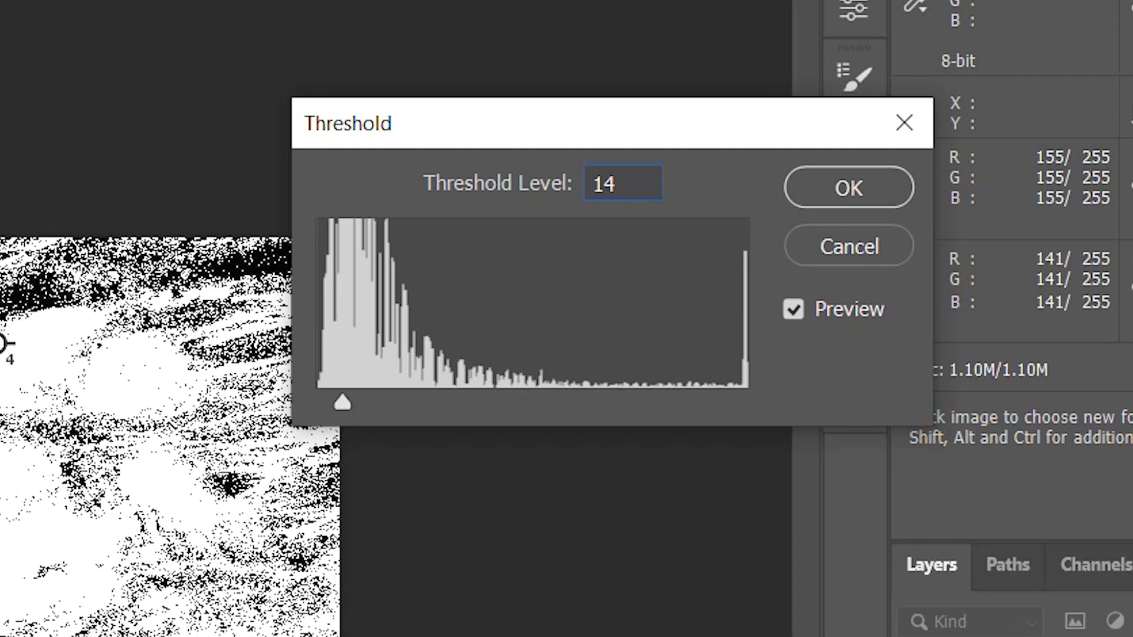
type("0")
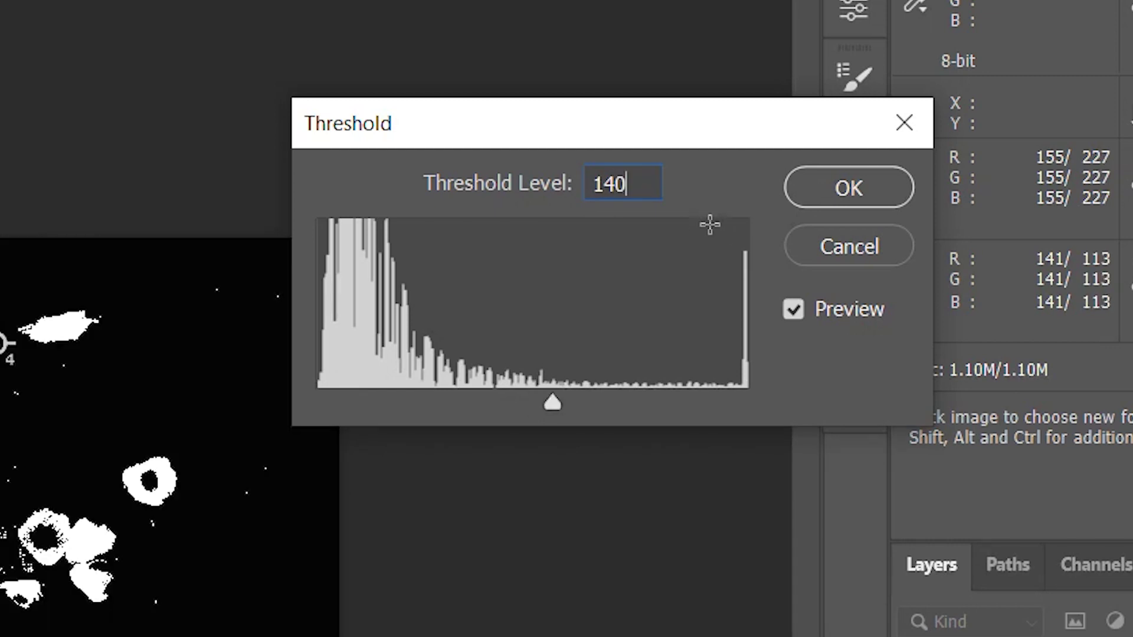
left_click(850, 189)
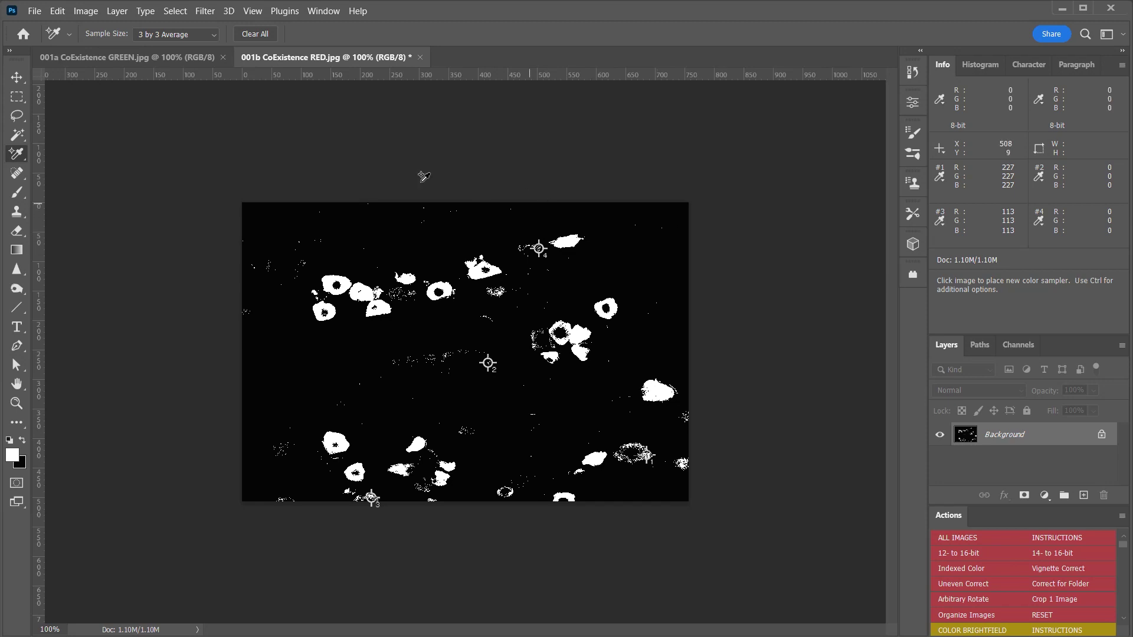
Bring the 001a CoExistence GREEN.jpg document to the front
left_click(129, 57)
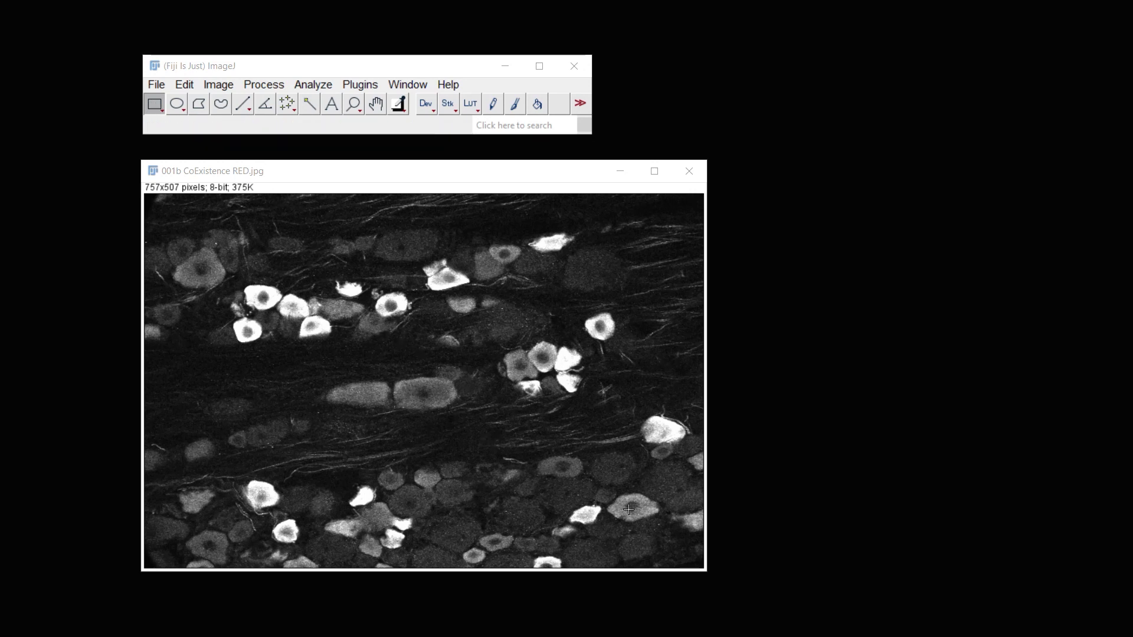
Draw a small rectangle on the image and measure its intensity twice into Results
left_click_drag(640, 502, 649, 510)
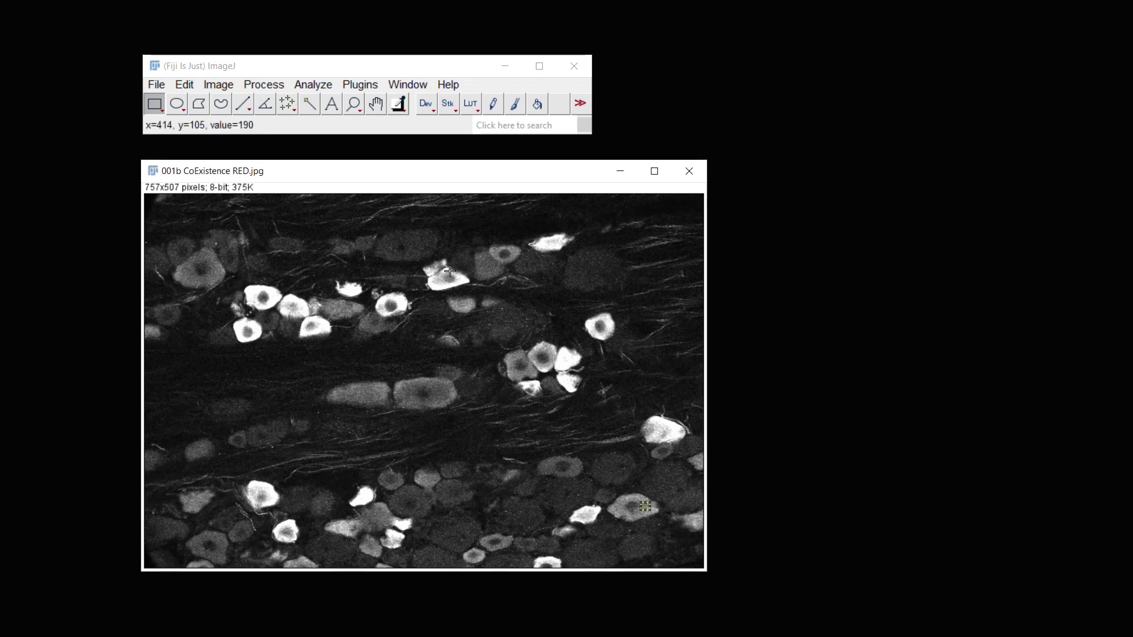
key("ctrl+m")
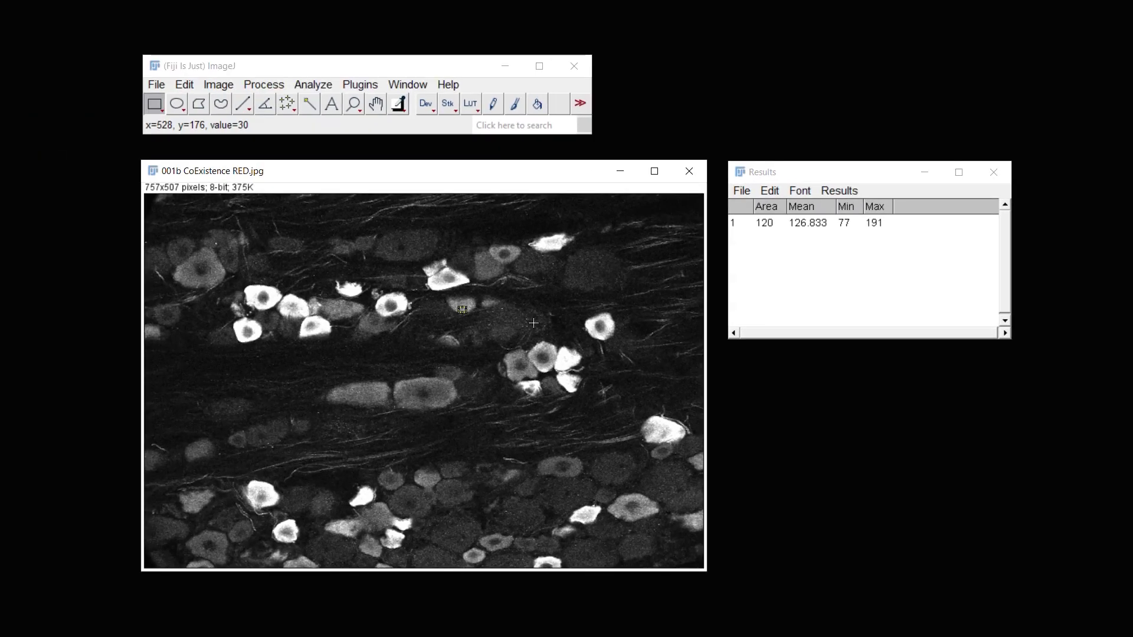
key("ctrl+m")
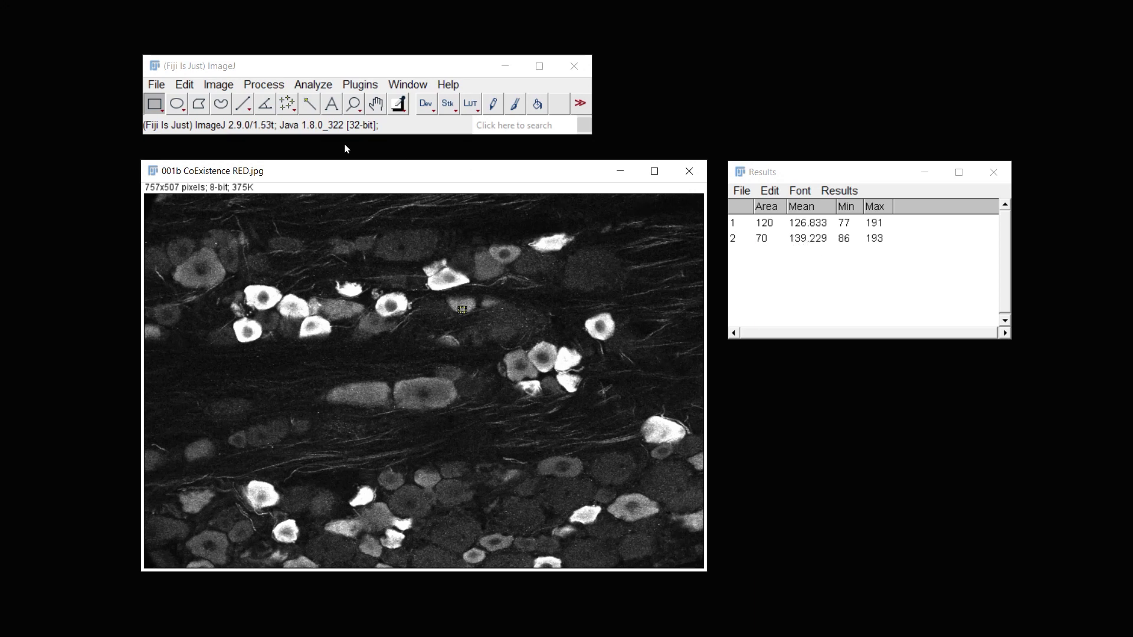
Threshold the image with an upper value of 255 and drag the lower limit up
left_click(218, 84)
mouse_move(261, 126)
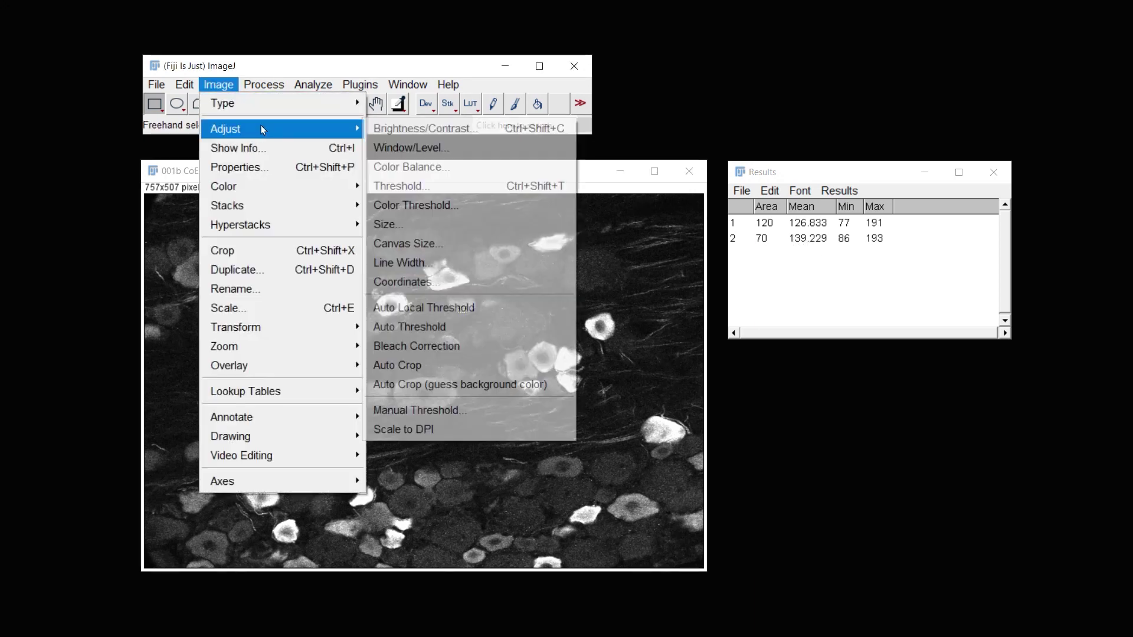
left_click(417, 186)
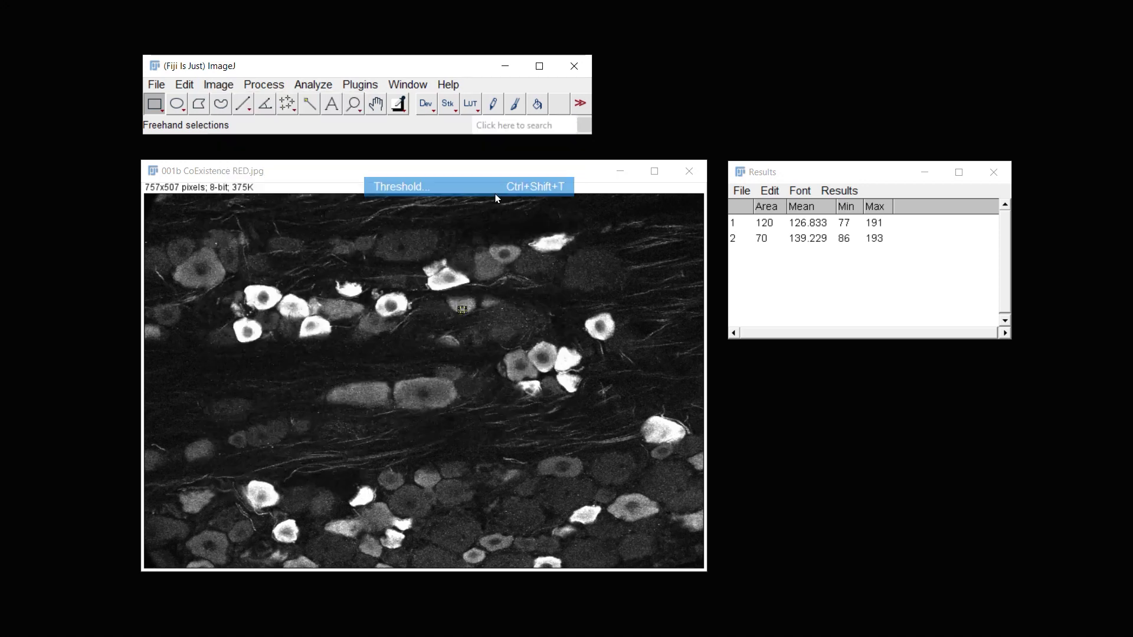
left_click_drag(465, 257, 446, 259)
type("255")
key("Return")
left_click_drag(307, 239, 375, 248)
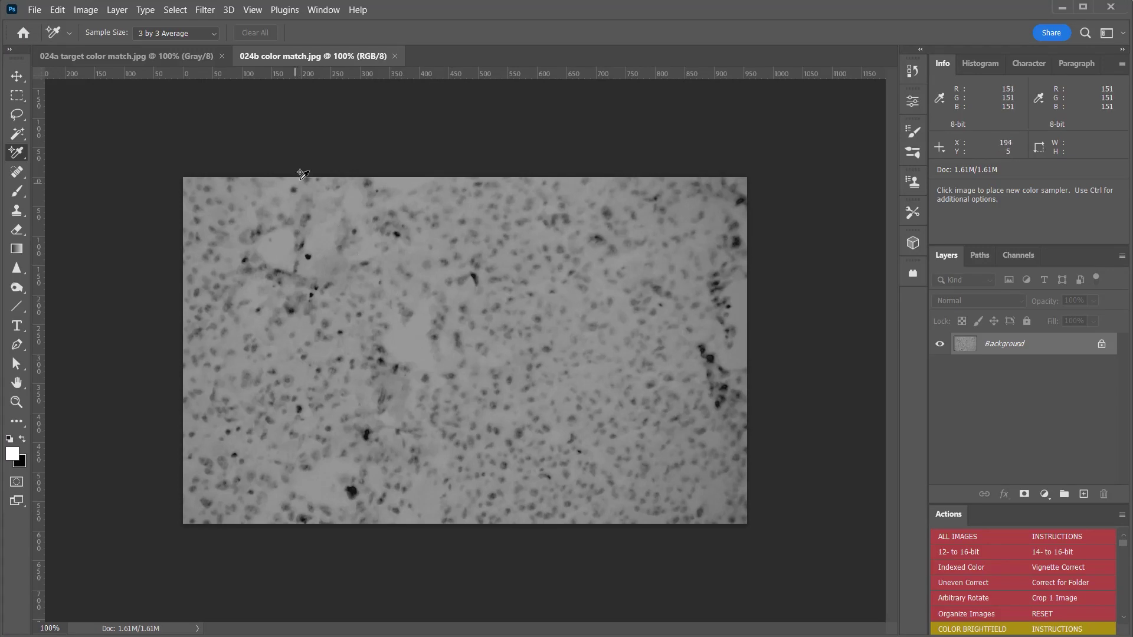
Show the 024a target color match.jpg image for comparison
left_click(142, 57)
Match 024b's colours to source 024a target color match.jpg, then compare against the target
left_click(294, 59)
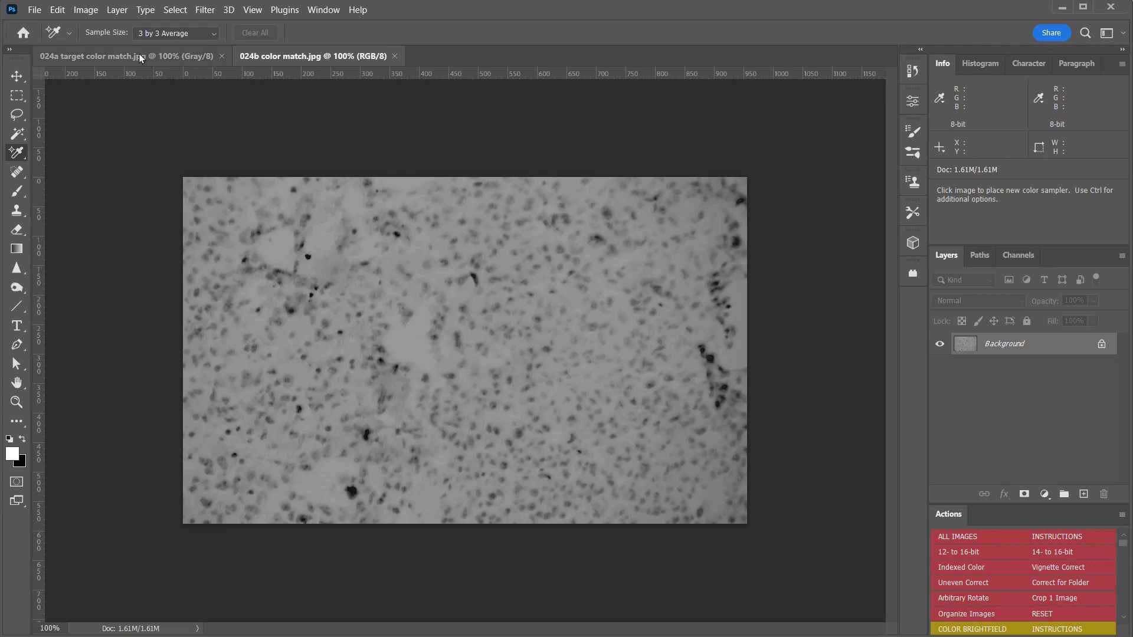
left_click(86, 11)
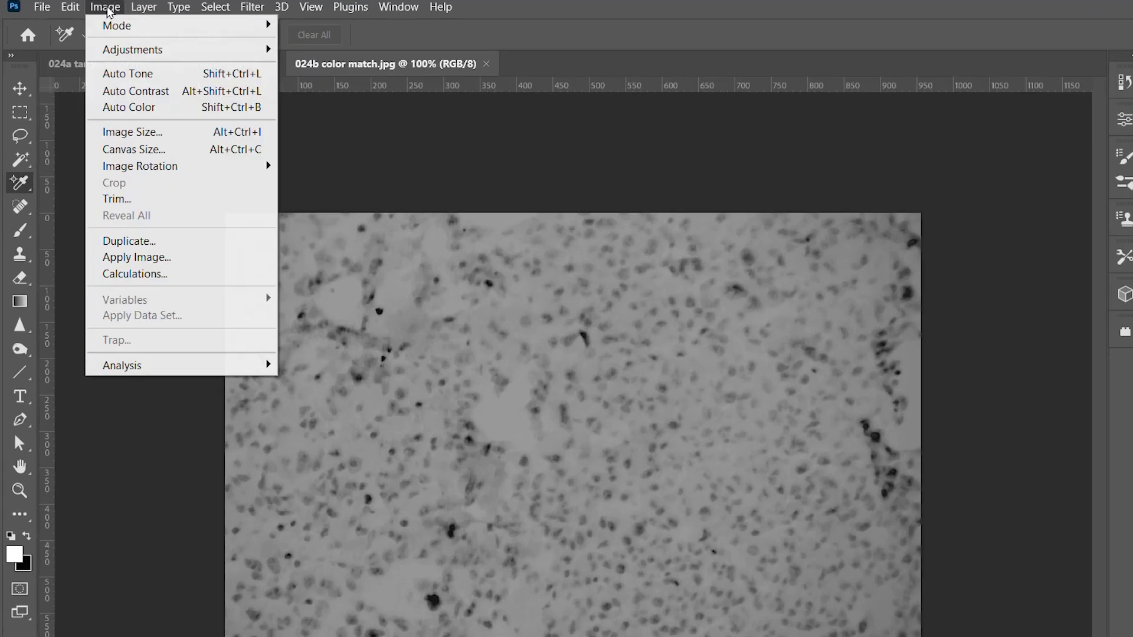
mouse_move(128, 28)
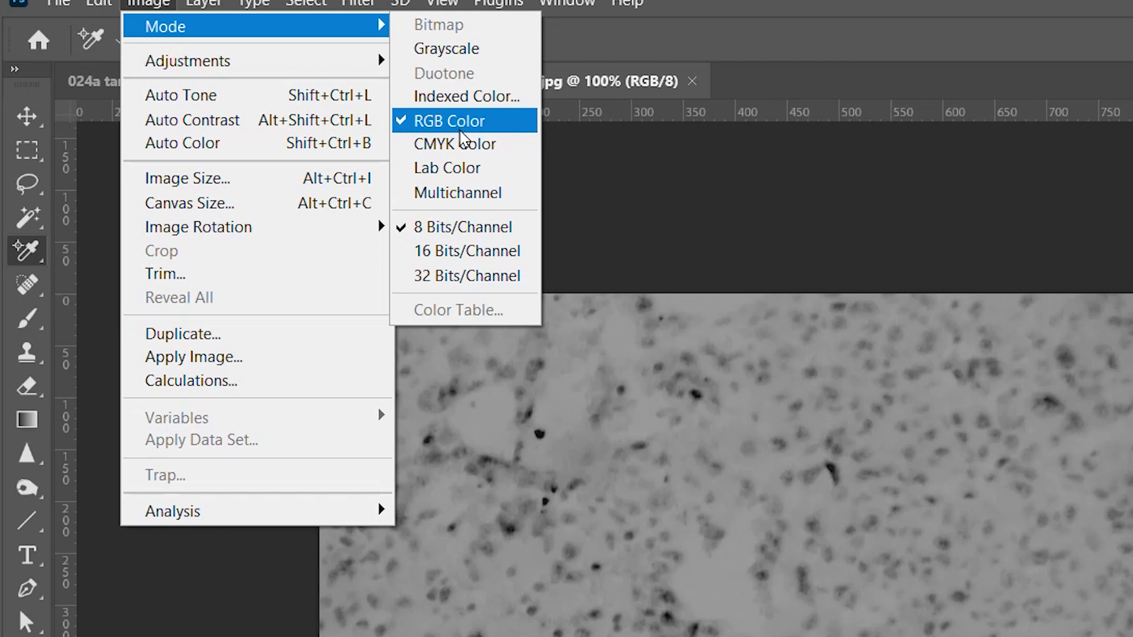
mouse_move(332, 53)
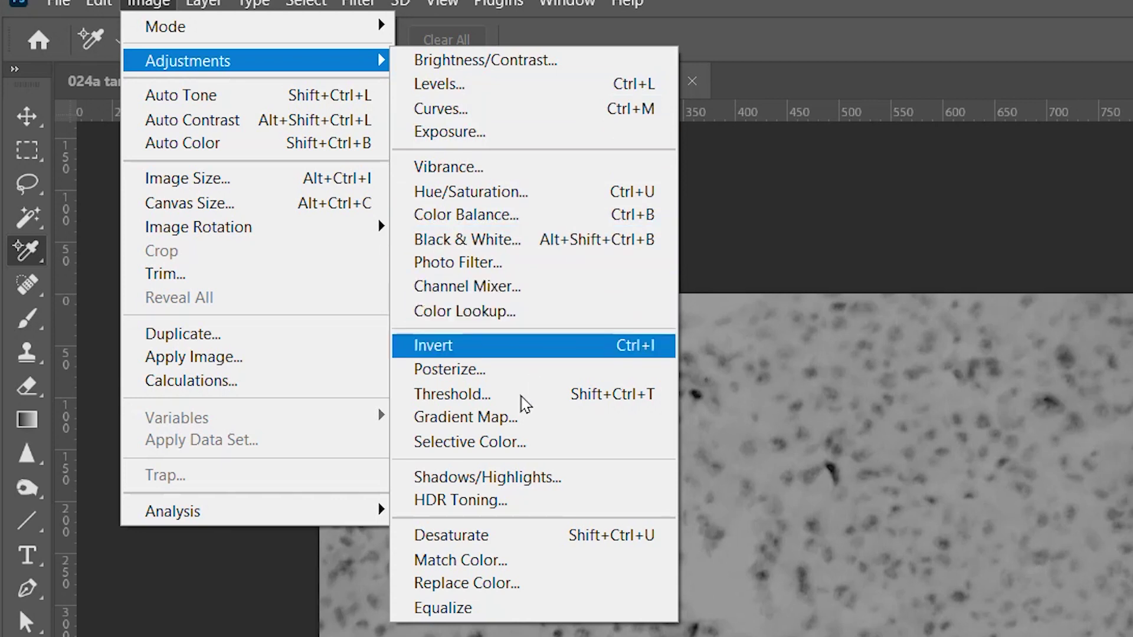
left_click(547, 560)
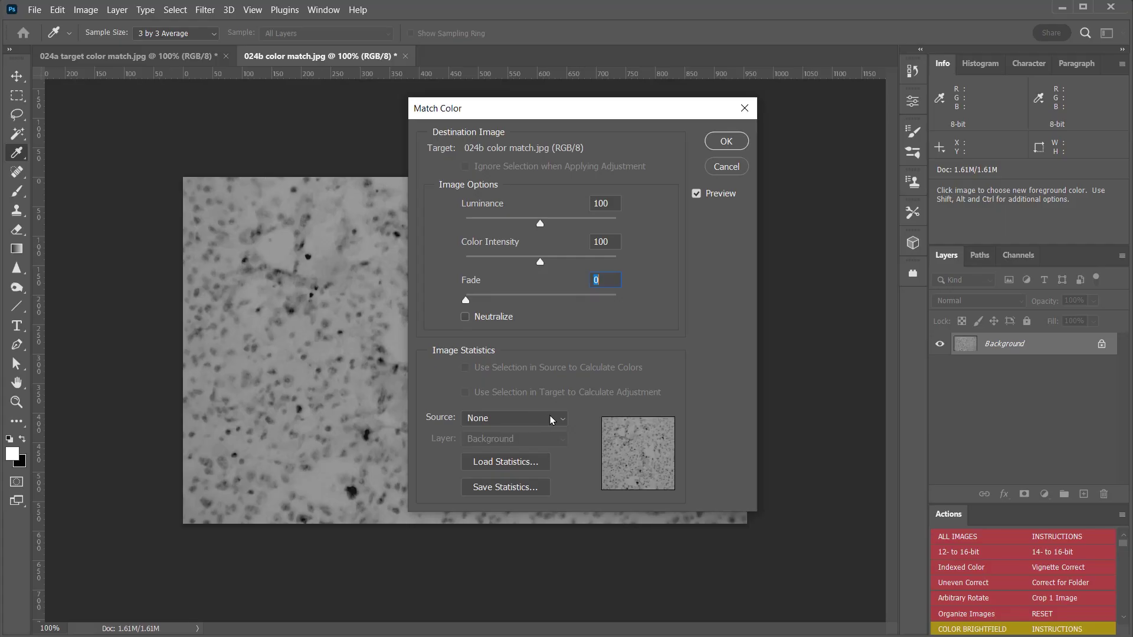
left_click(560, 420)
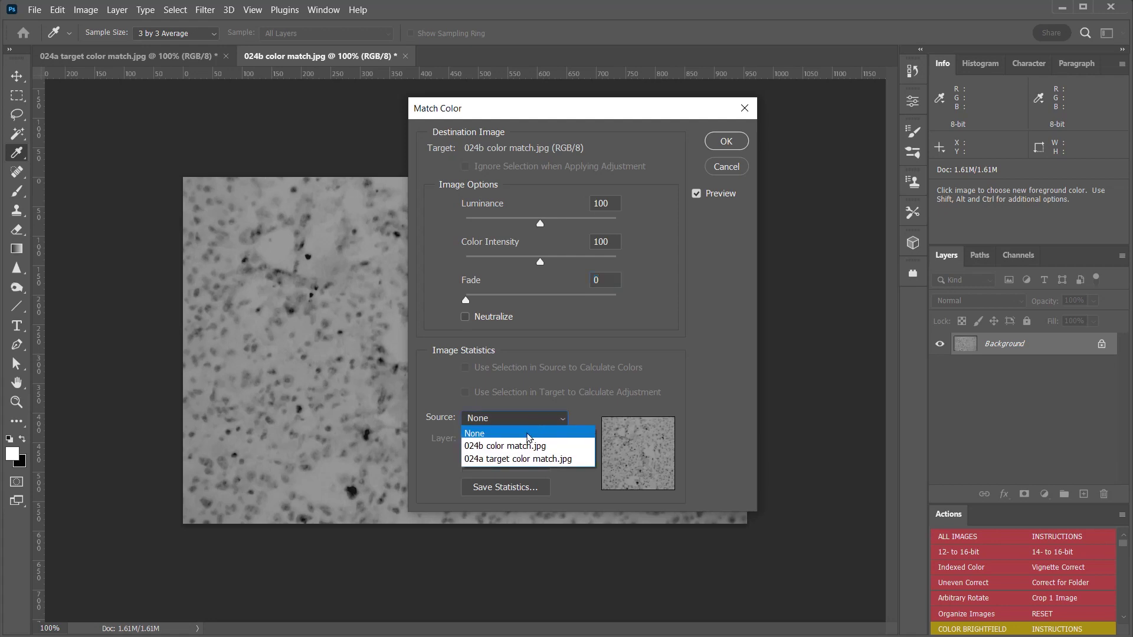
left_click(536, 460)
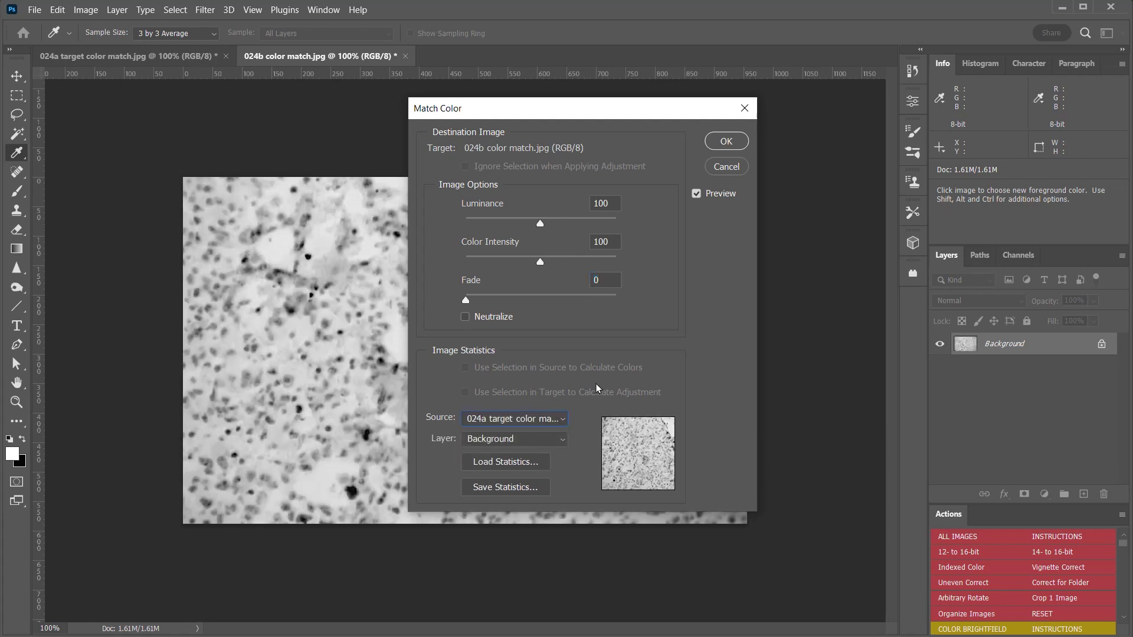
left_click(726, 141)
key("m")
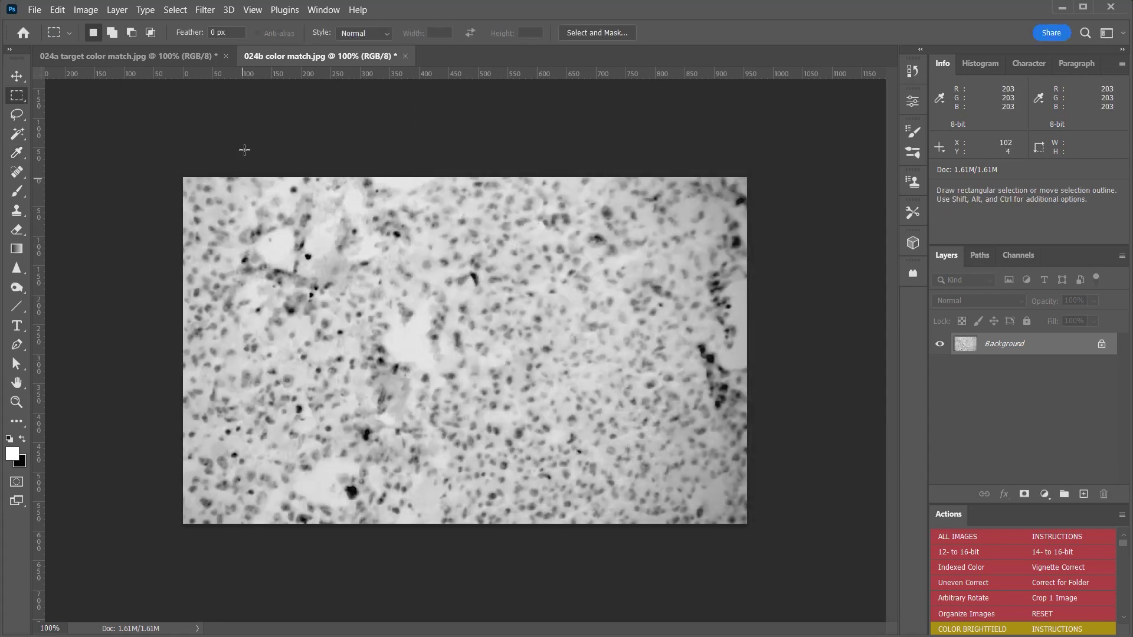
left_click(166, 56)
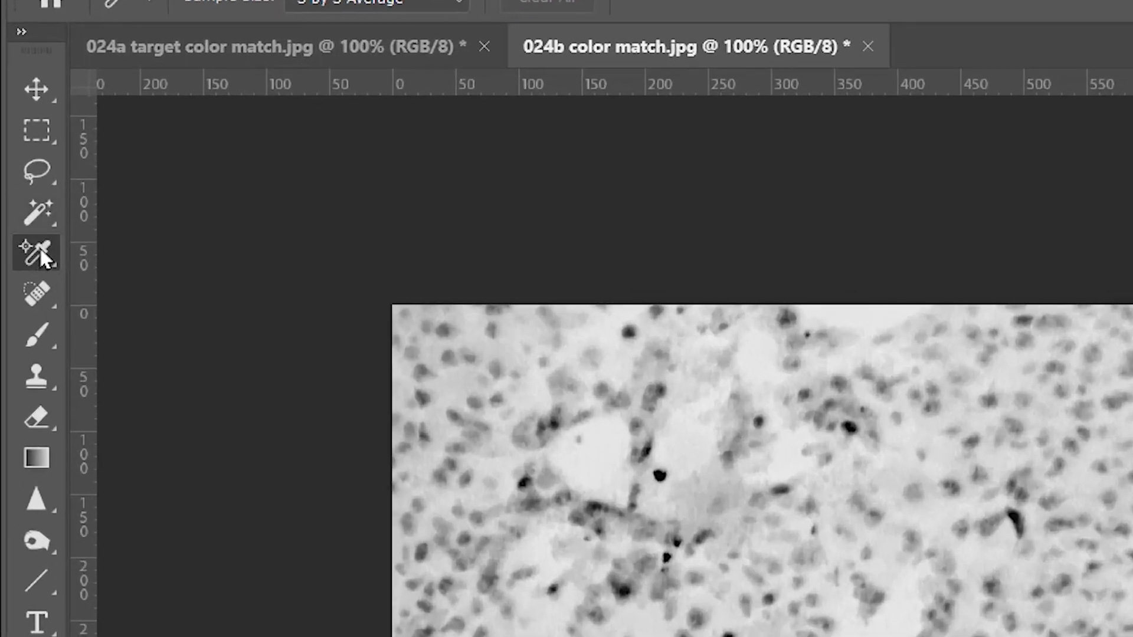
right_click(39, 246)
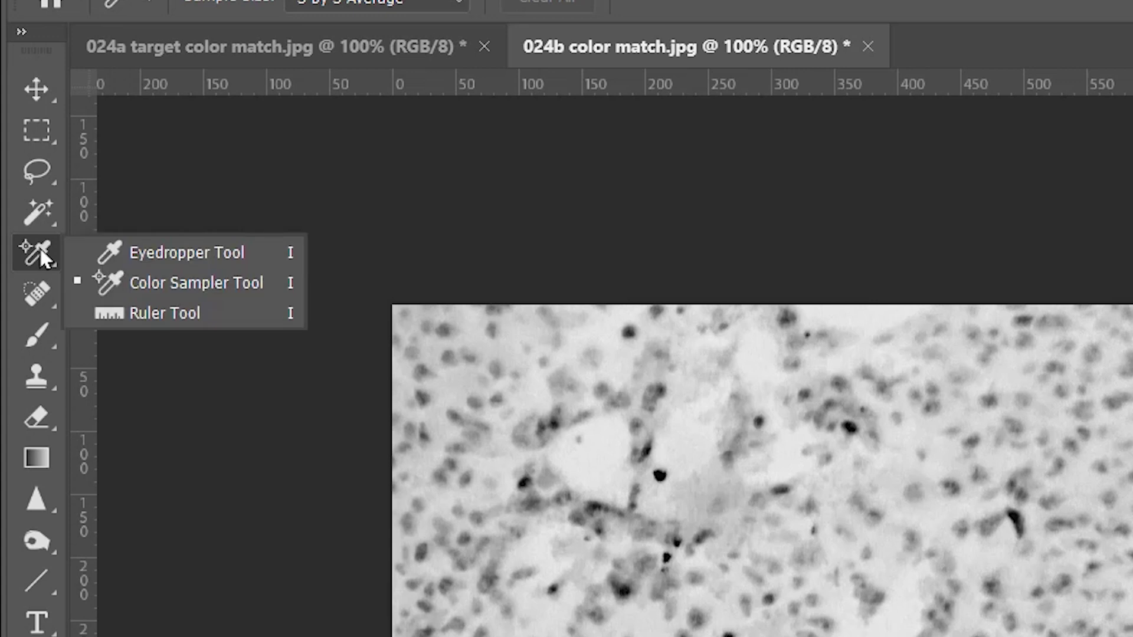
Measure a dark nucleus in 024b with the Ruler Tool, about 21.63 px long
left_click(206, 306)
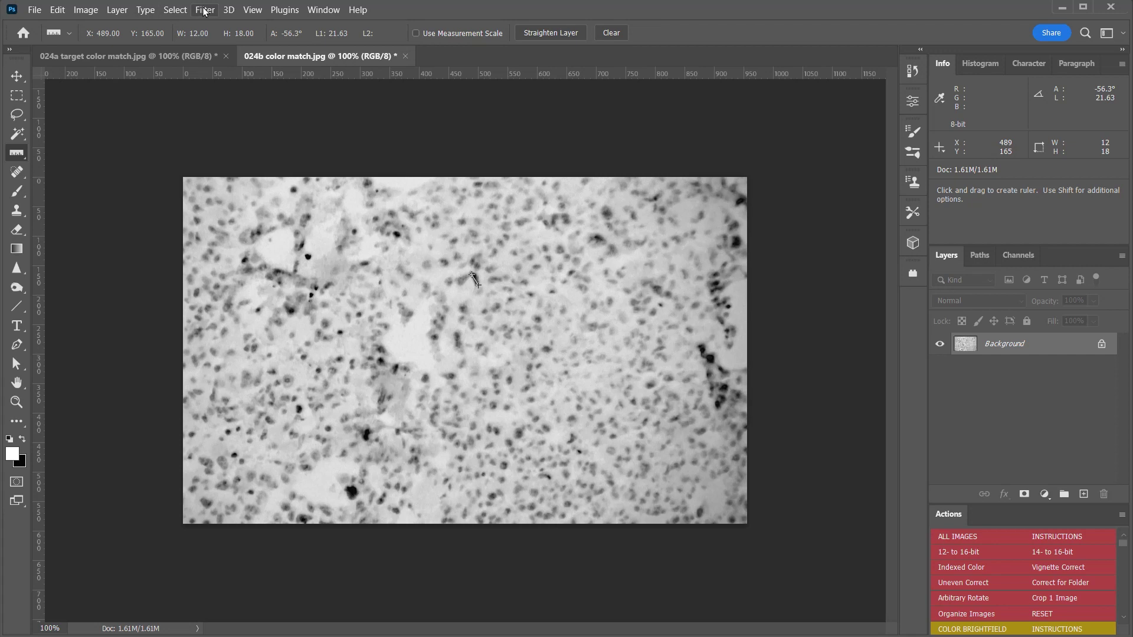
left_click(205, 10)
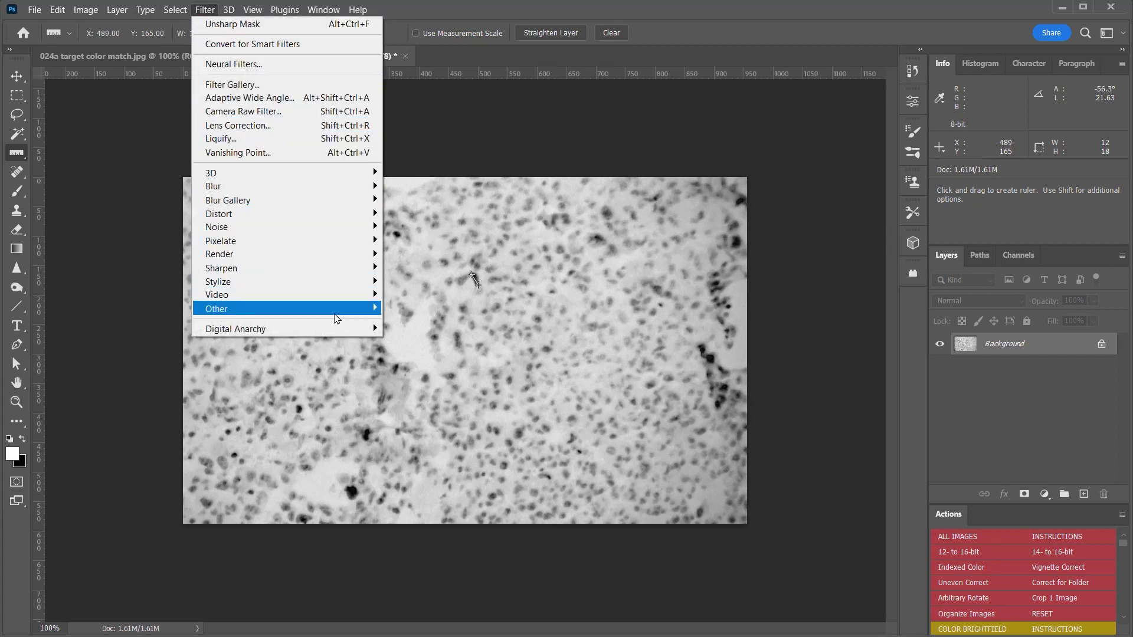
Apply a High Pass filter with a 20-pixel radius to 024b color match.jpg
mouse_move(353, 311)
left_click(421, 322)
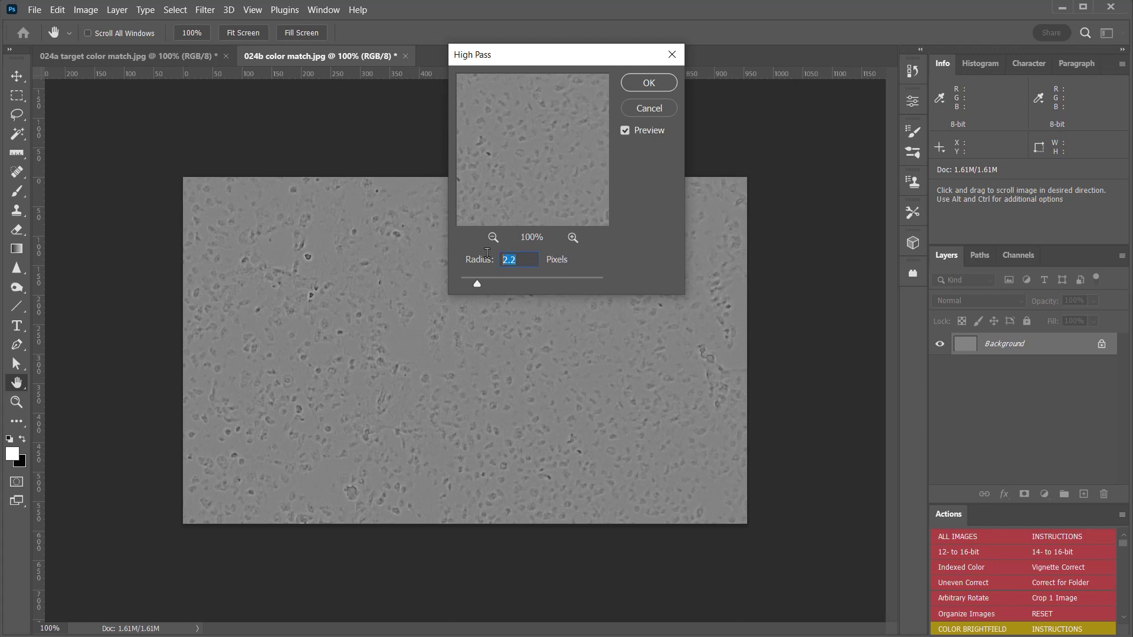
type("0")
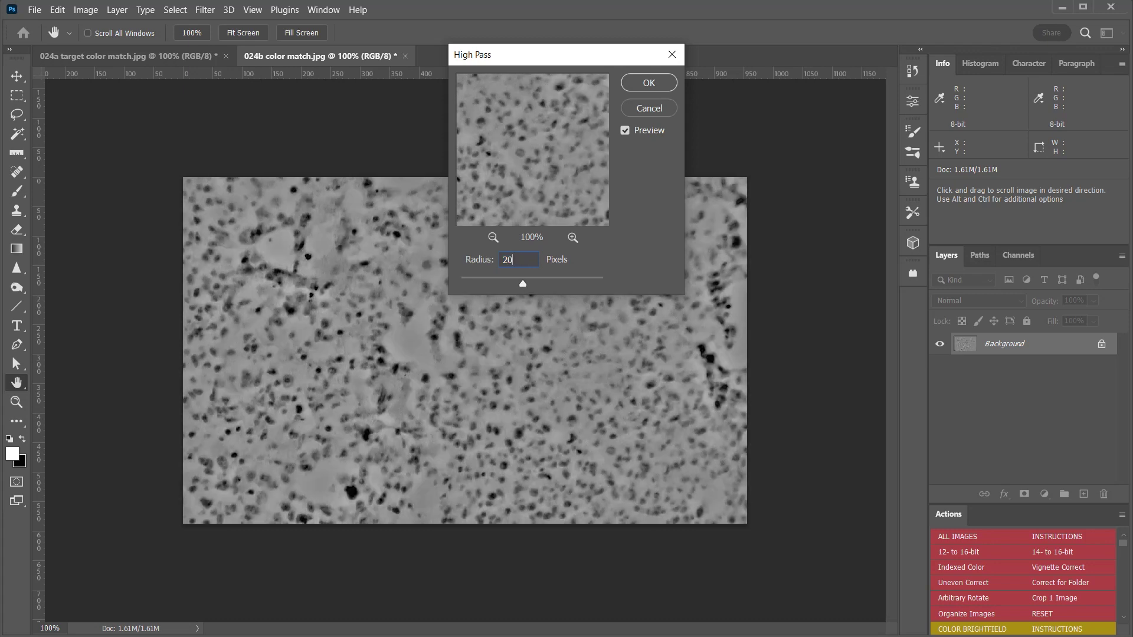
left_click(649, 82)
key("i")
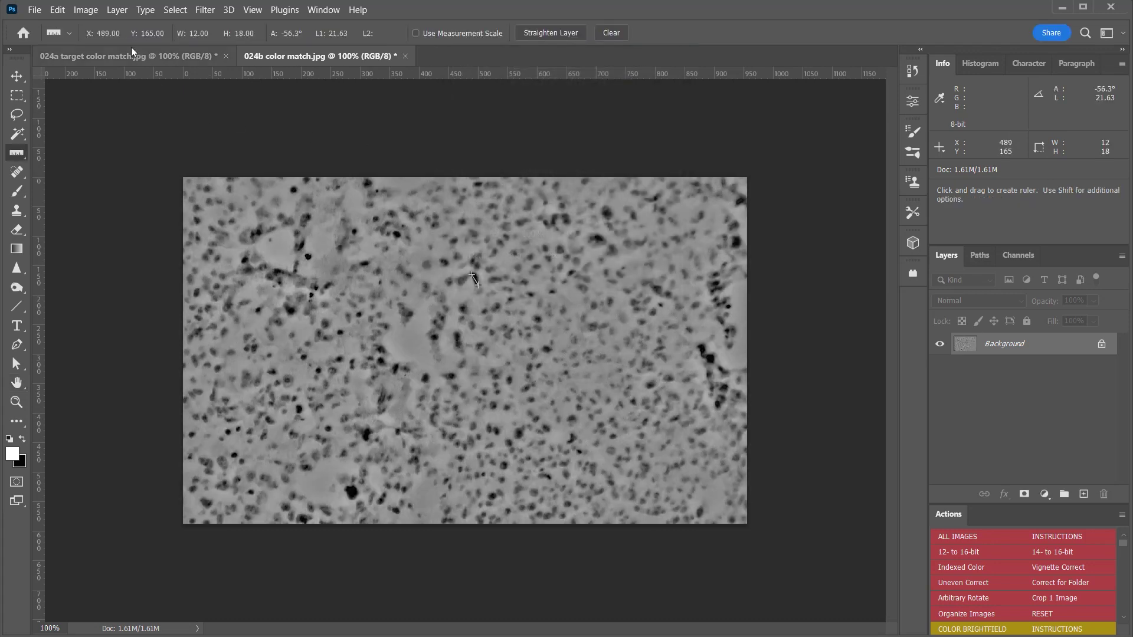
left_click(85, 10)
Preview the cell image's threshold at level 108, then bring up the 002 pixel coverage.tif document
mouse_move(159, 46)
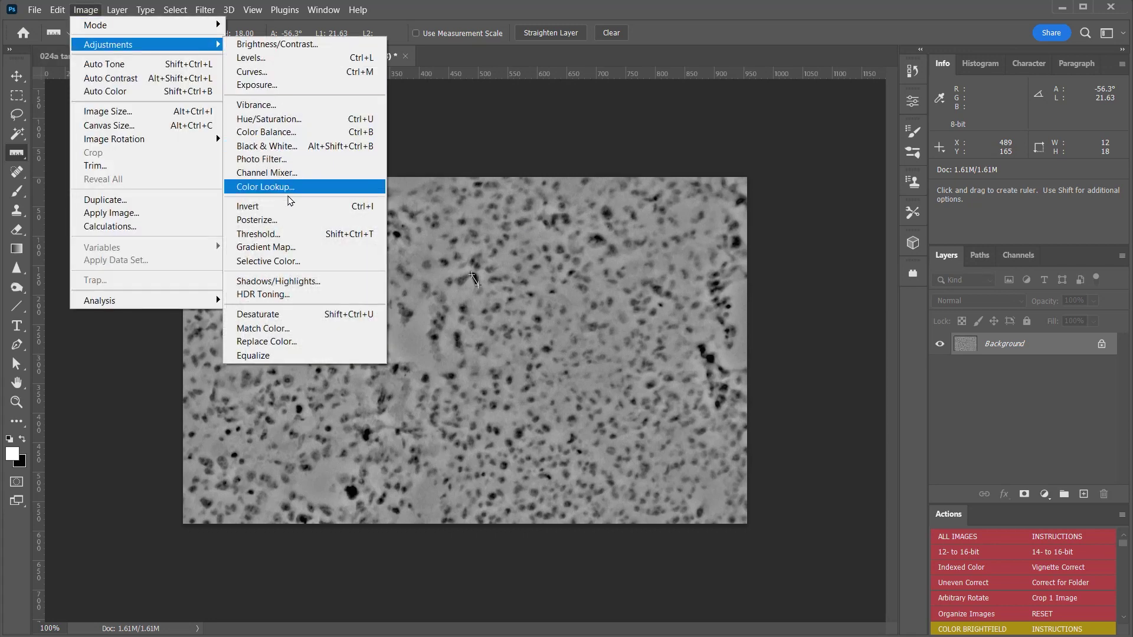
left_click(288, 234)
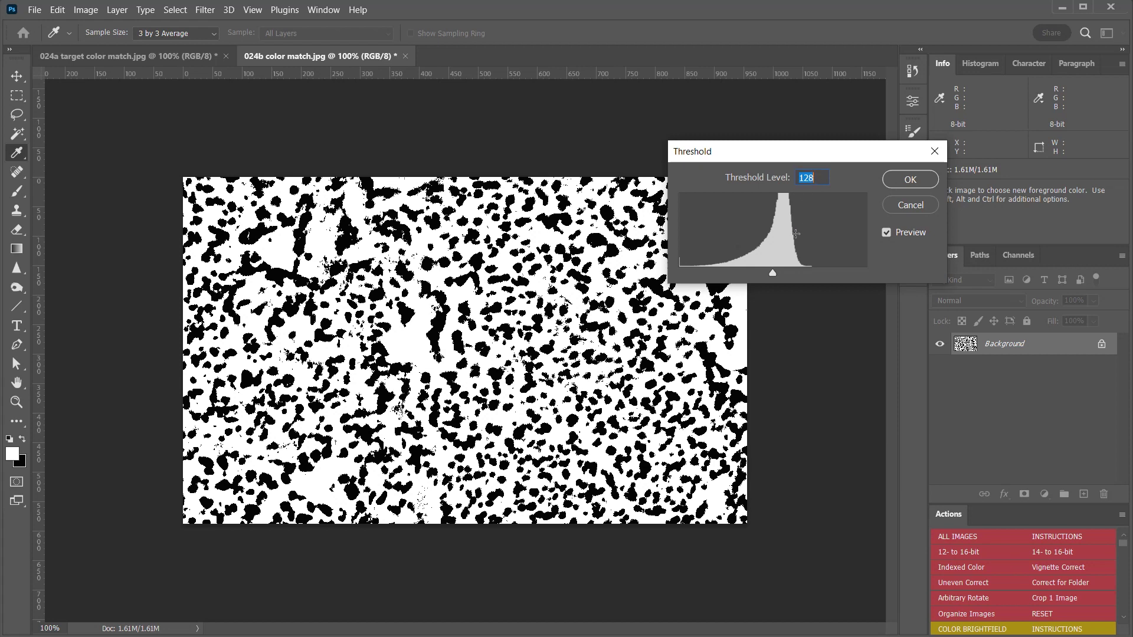
left_click_drag(773, 273, 759, 276)
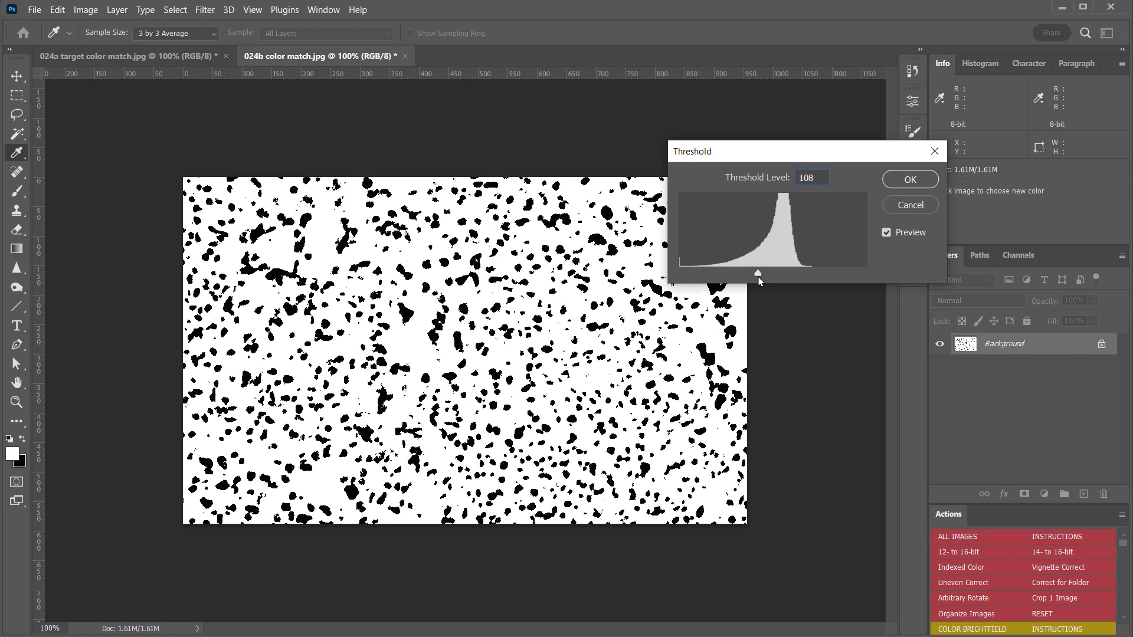
left_click(815, 178)
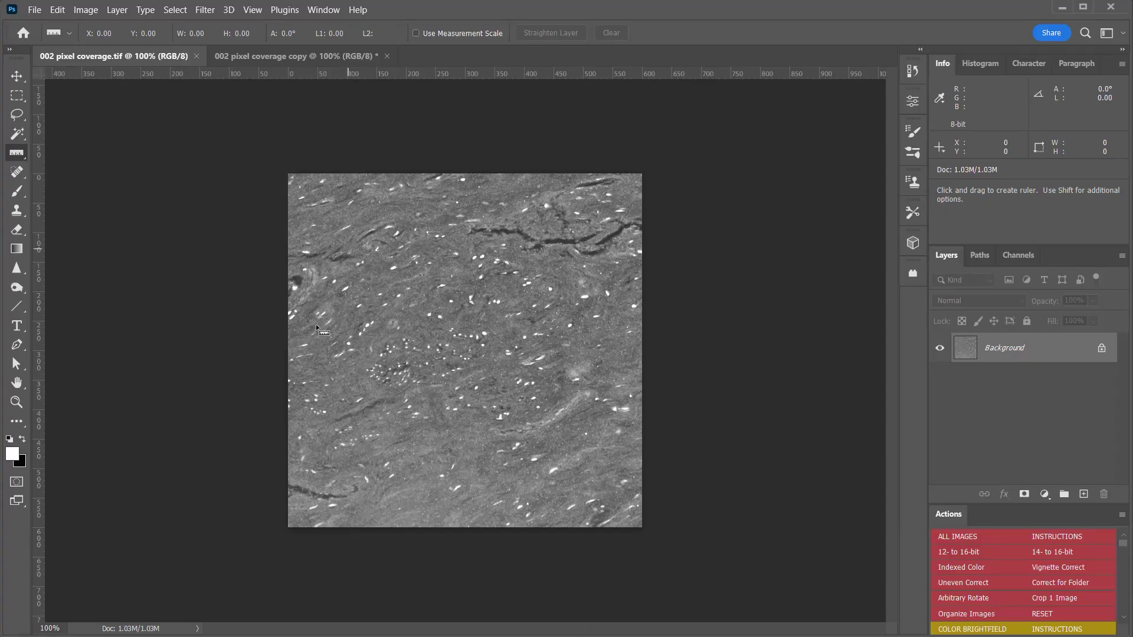
left_click(299, 57)
left_click(154, 57)
left_click(83, 8)
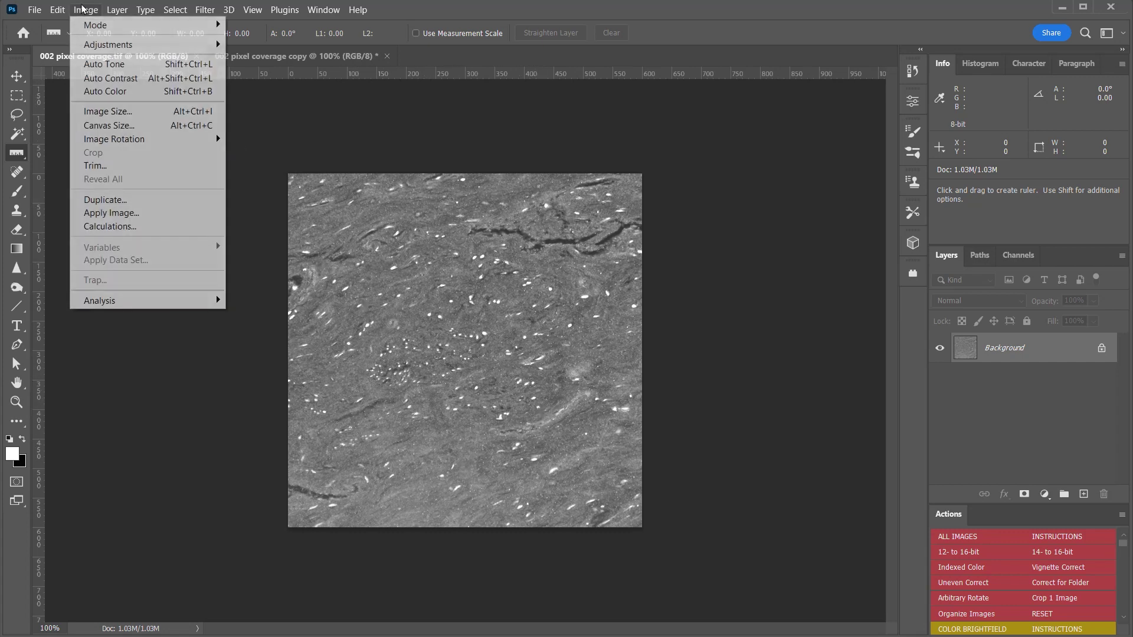
mouse_move(157, 44)
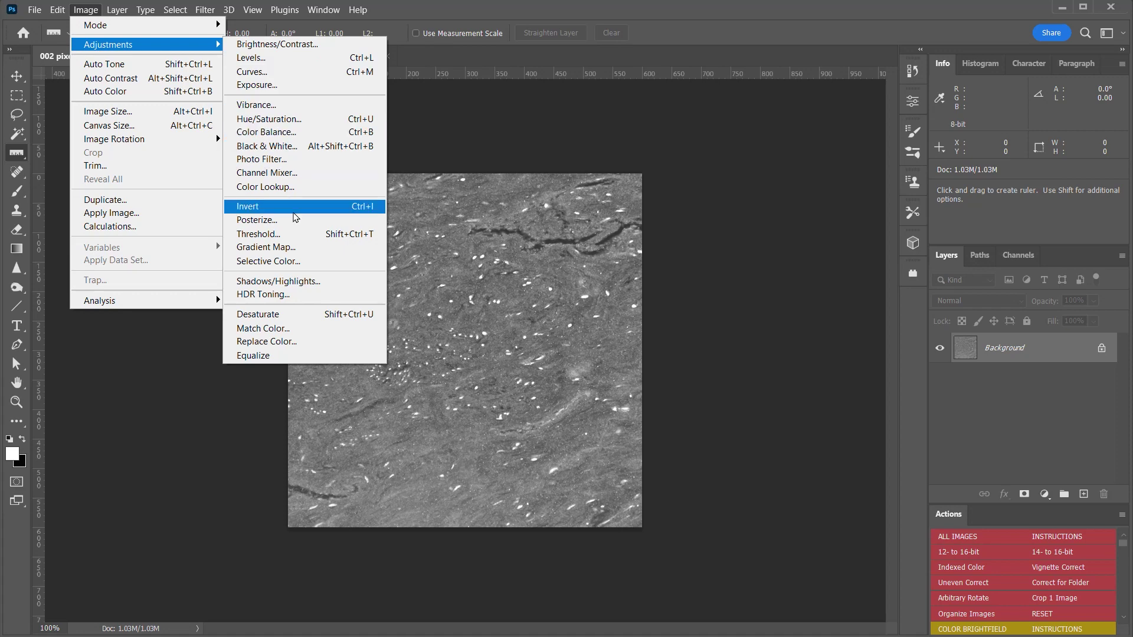
left_click(298, 231)
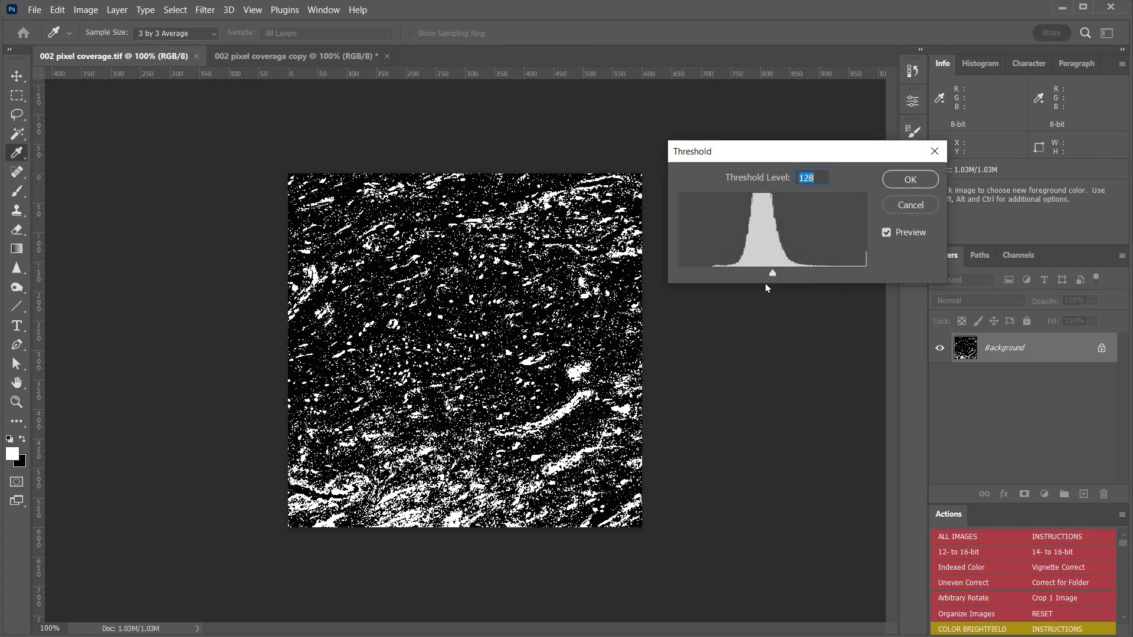
left_click_drag(778, 273, 813, 275)
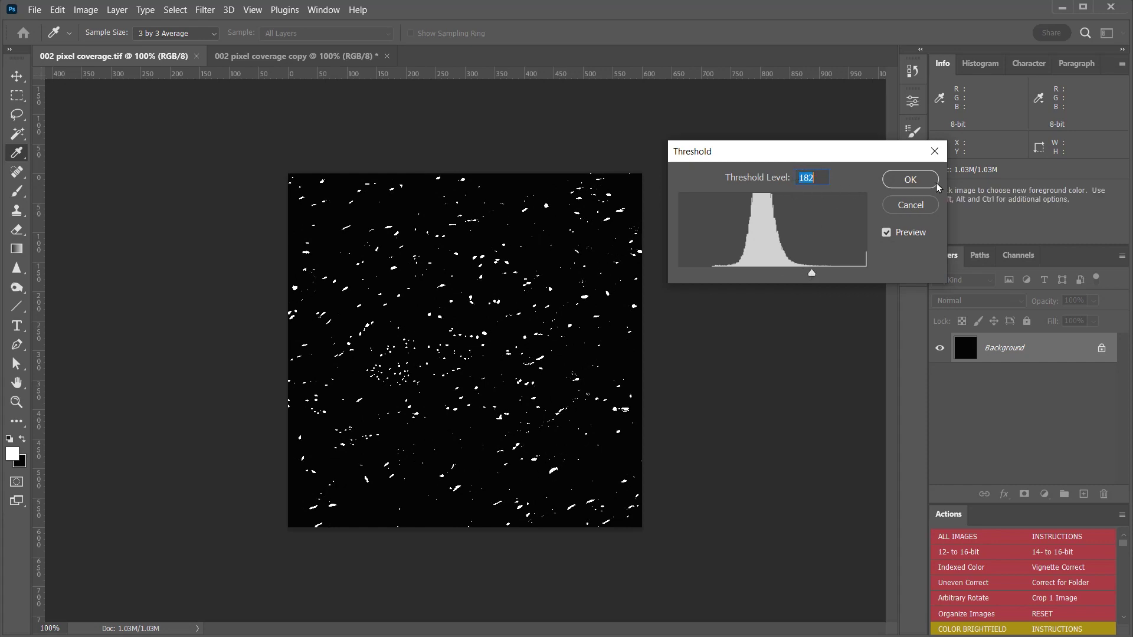
left_click(910, 205)
key("shift+i")
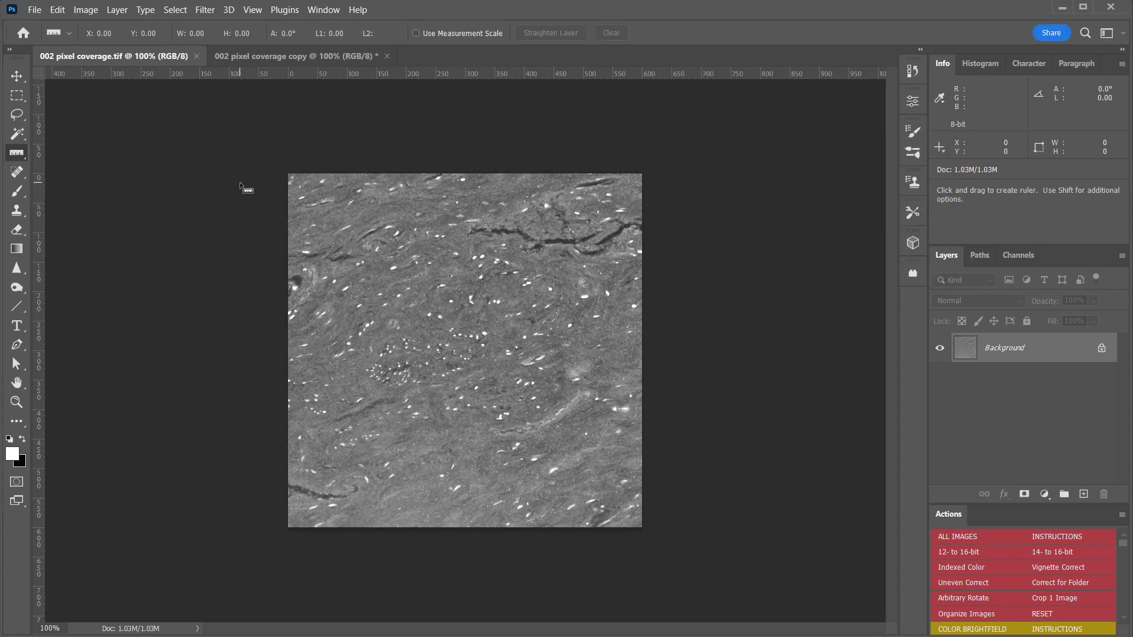
Apply a level-184 threshold to 002 pixel coverage.tif, leaving sparse white specks on black
left_click(83, 8)
mouse_move(189, 44)
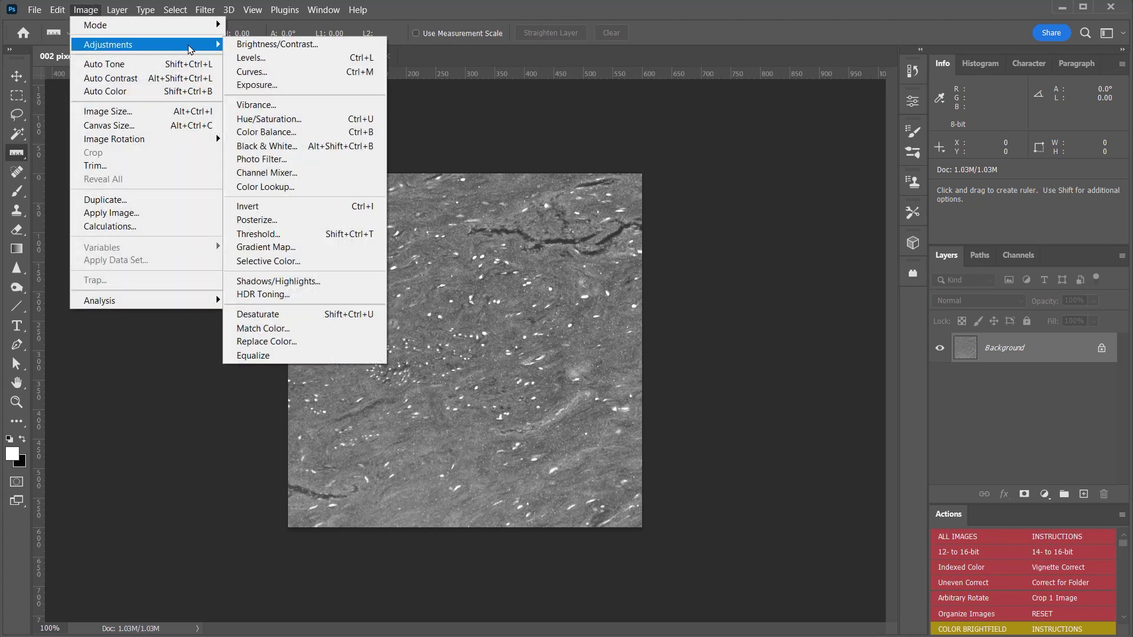
left_click(289, 234)
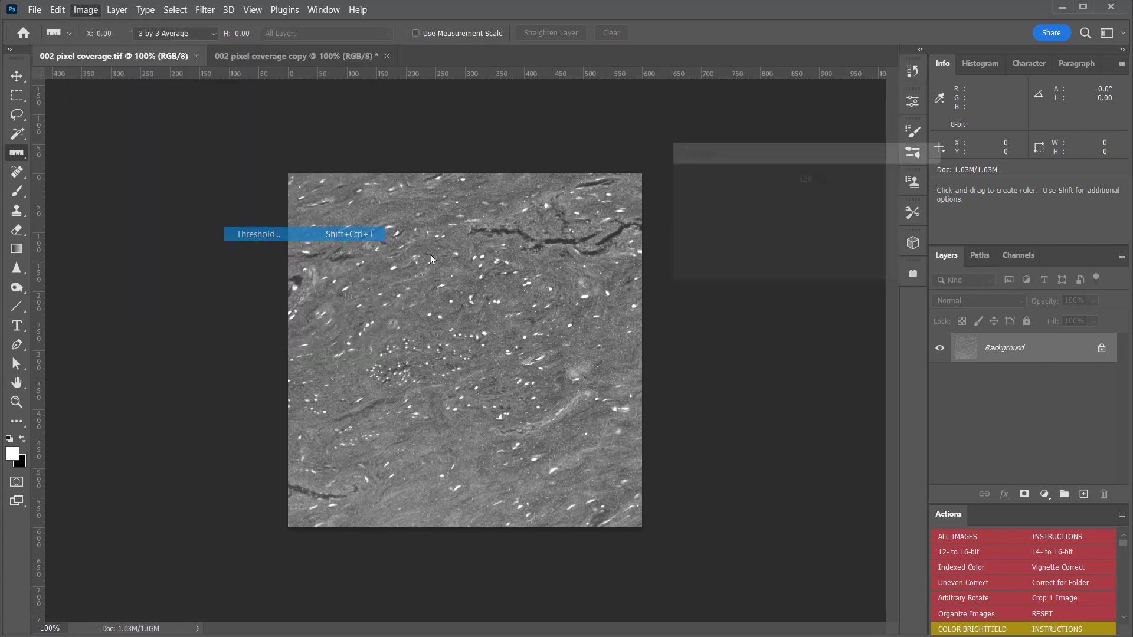
left_click_drag(772, 274, 814, 273)
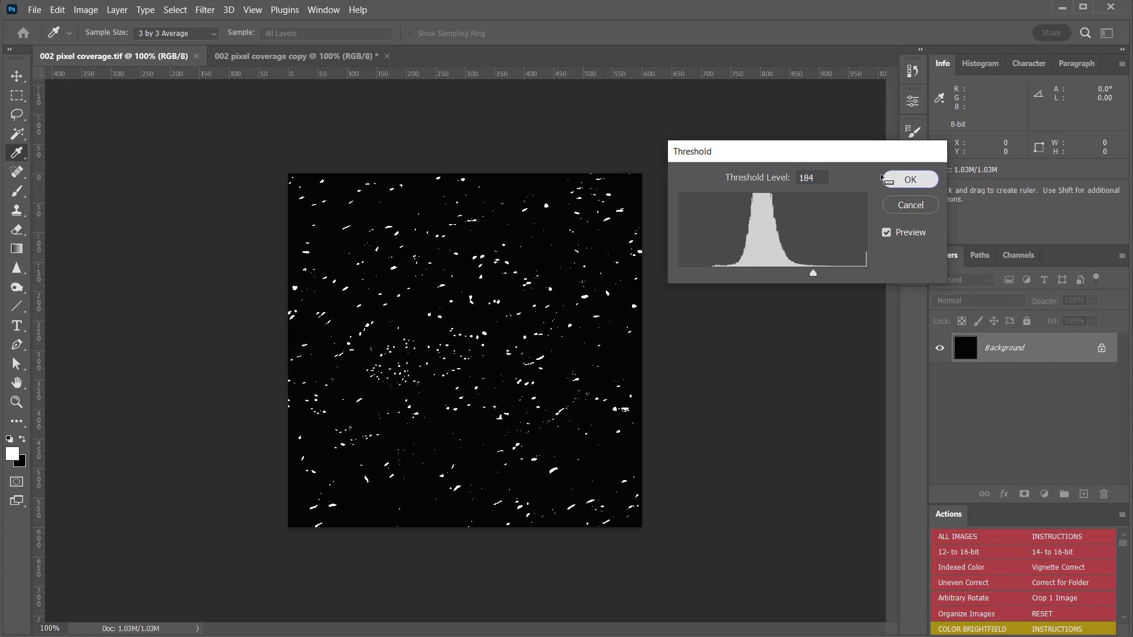
left_click(907, 181)
key("shift+i")
key("shift+i")
key("shift+i")
Threshold the 002 pixel coverage copy at level 115 to match the original's white specks
key("ctrl+z")
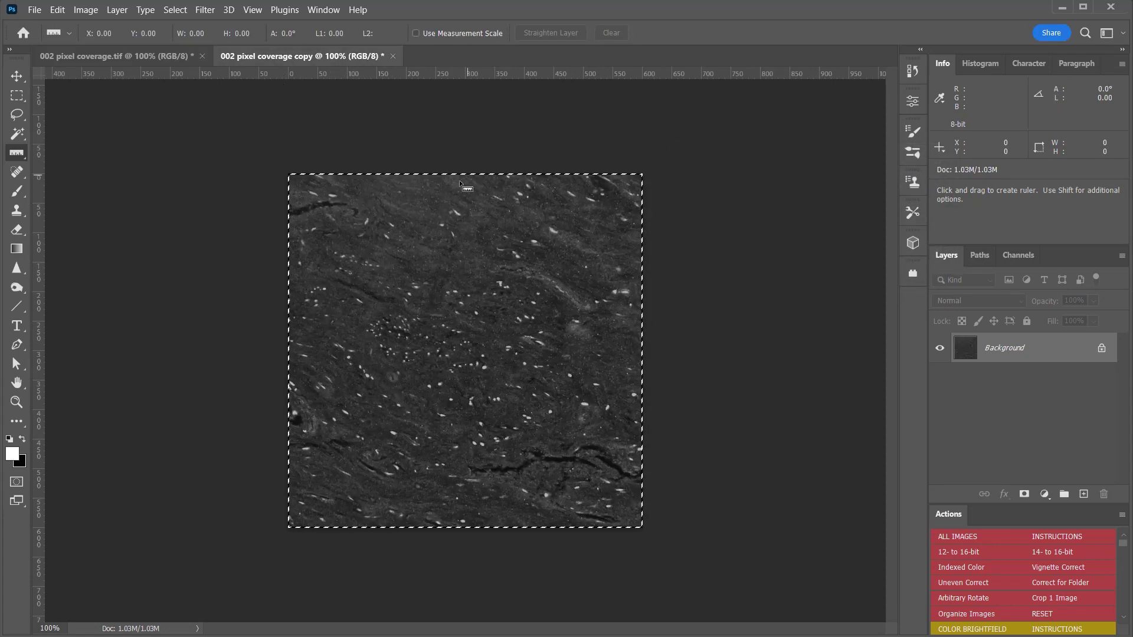
left_click(86, 10)
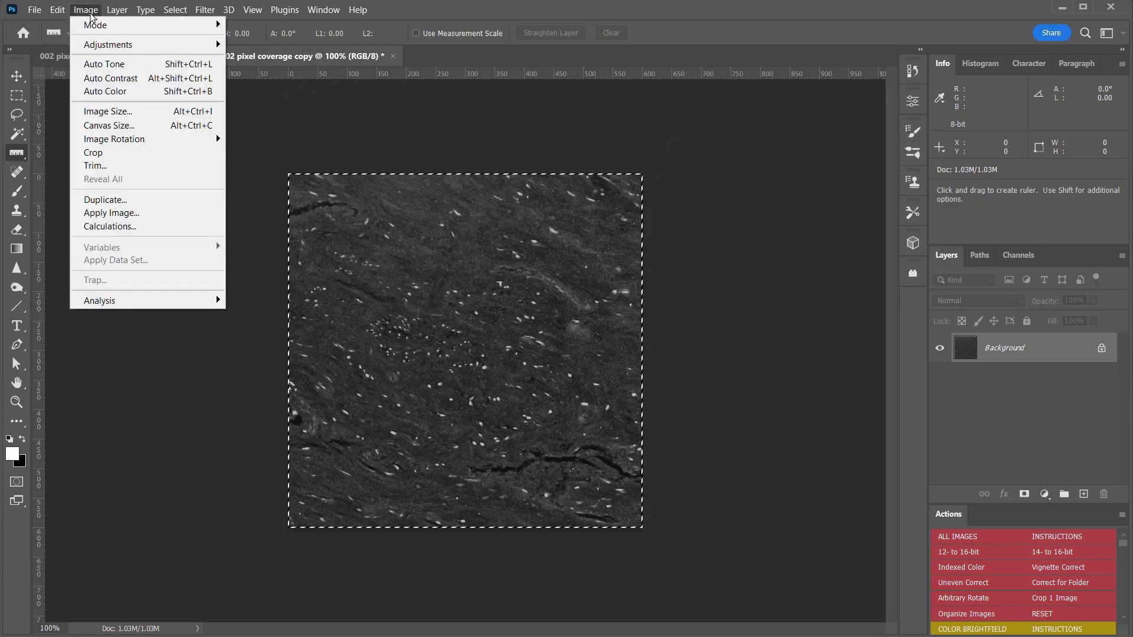
mouse_move(182, 50)
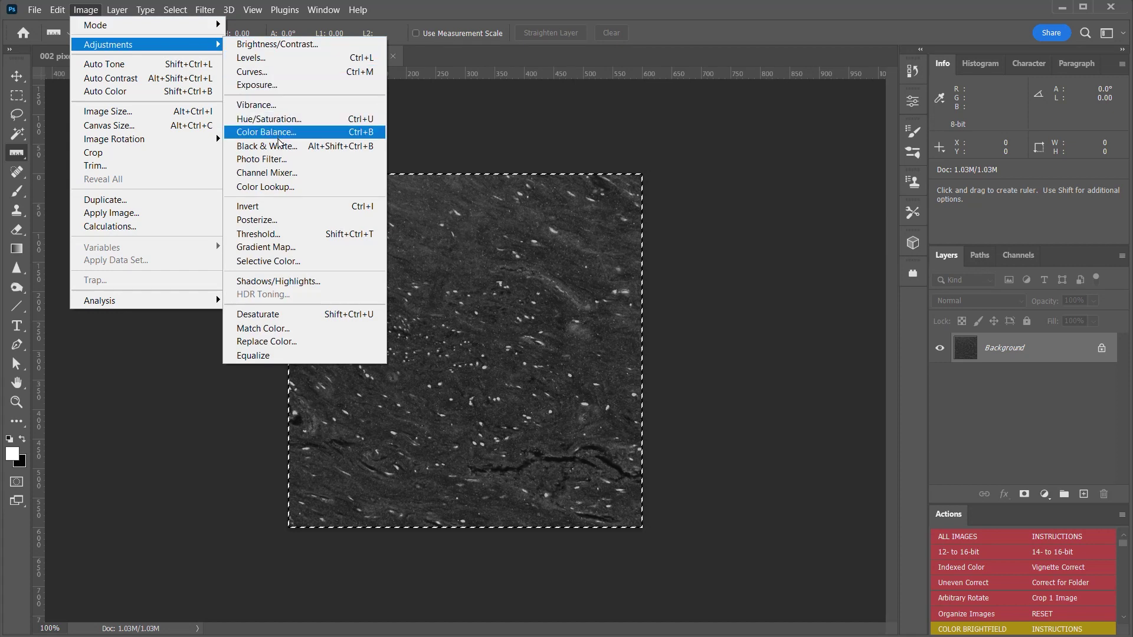
left_click(290, 234)
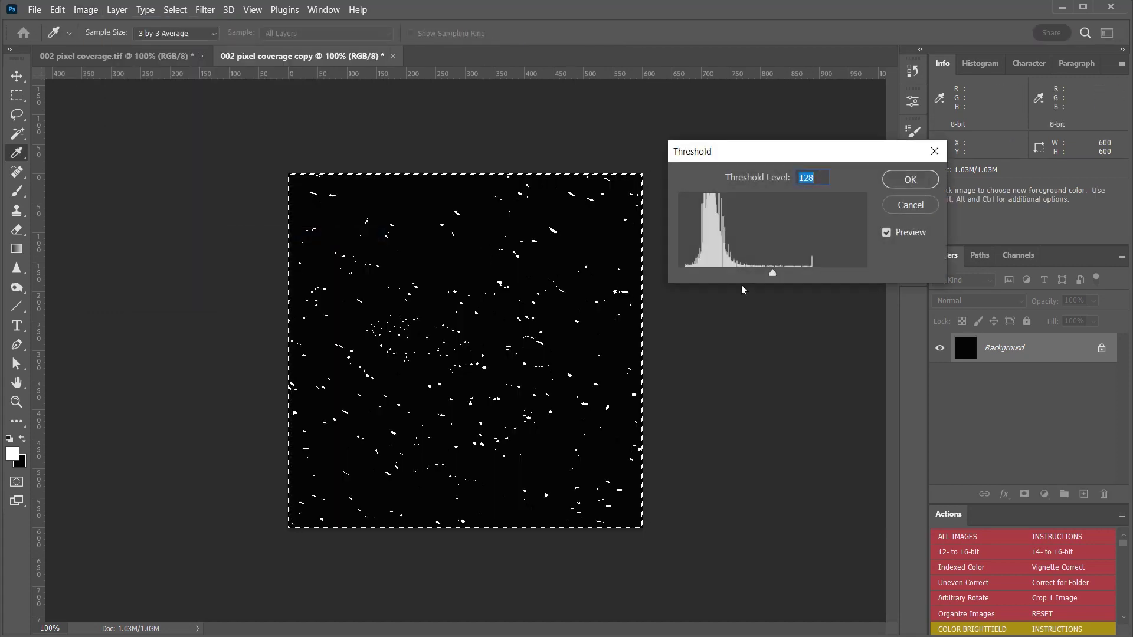
mouse_move(772, 273)
left_mouse_down()
mouse_move(710, 271)
mouse_move(761, 277)
left_mouse_up()
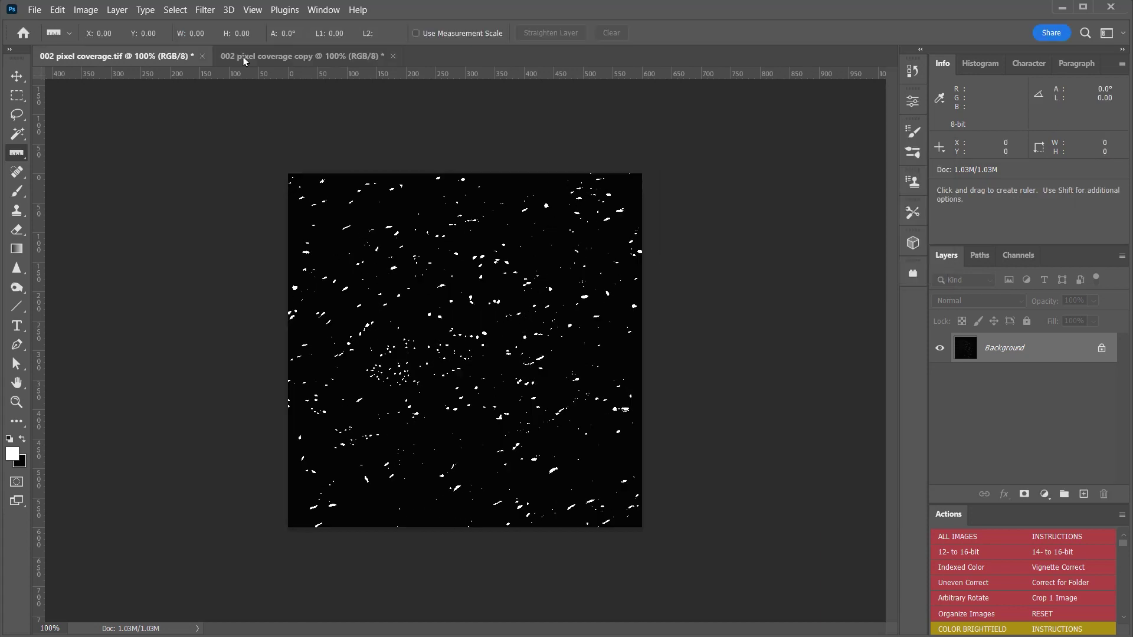
left_click(261, 63)
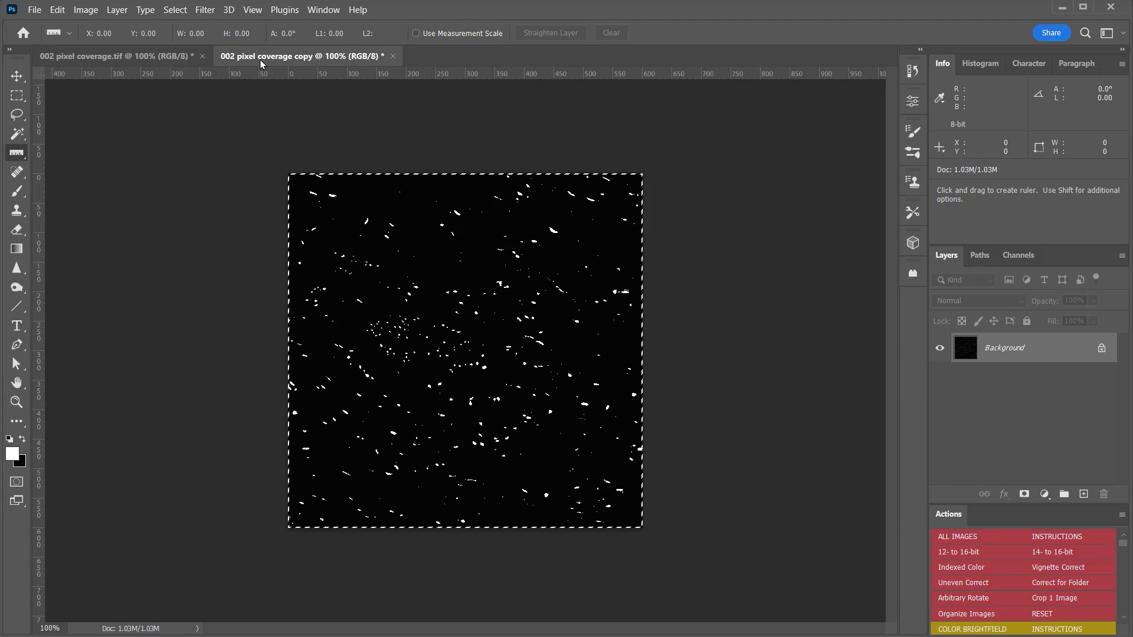
left_click(150, 59)
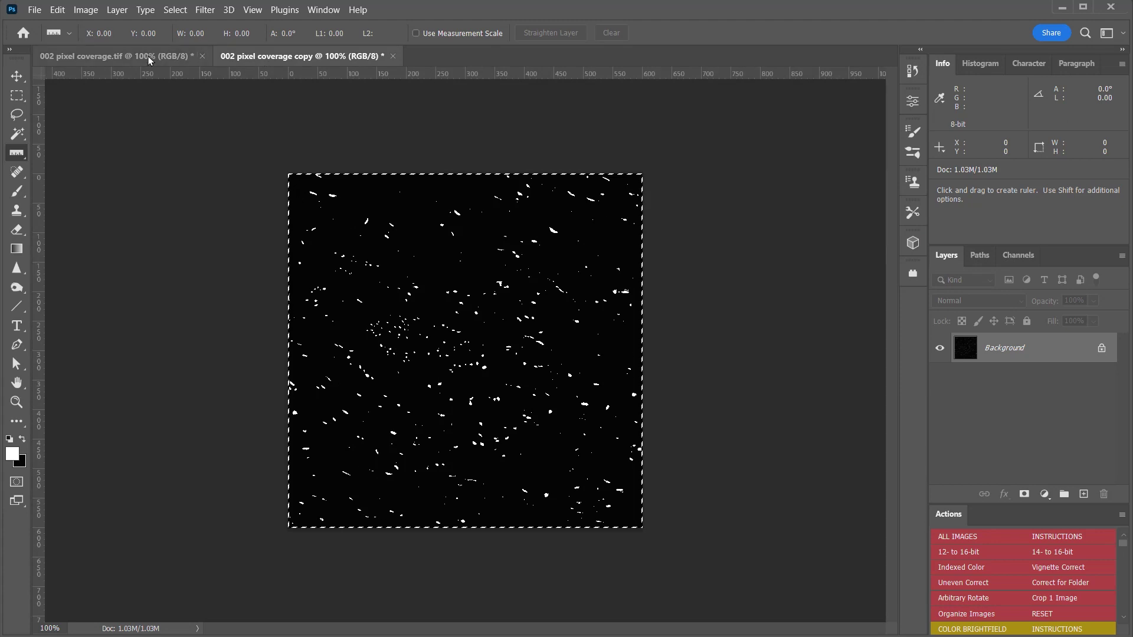
left_click(270, 59)
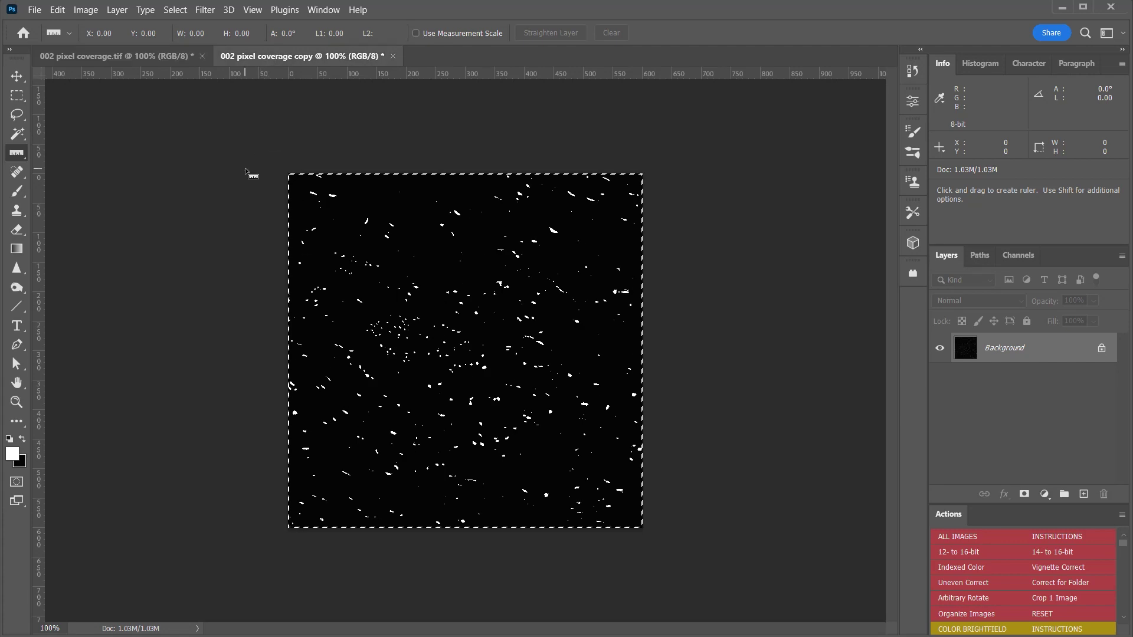